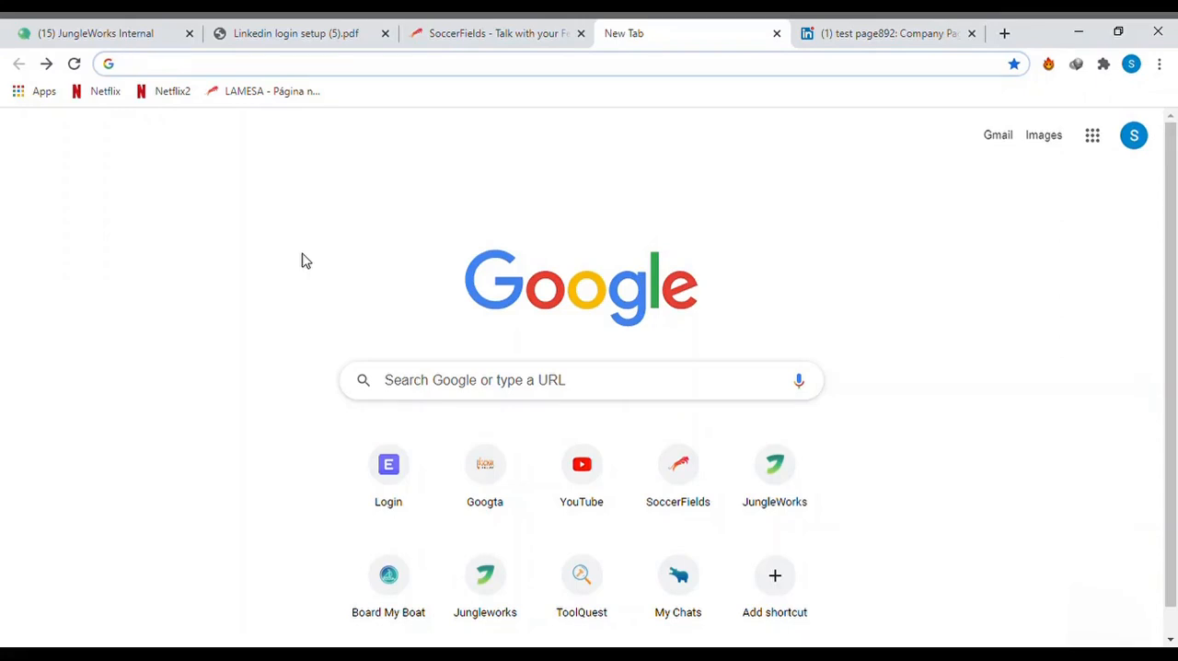
- Search Google for "linkedin developer", open the LinkedIn Developers site and start creating a new app
{"action": "type", "text": "linkd"}
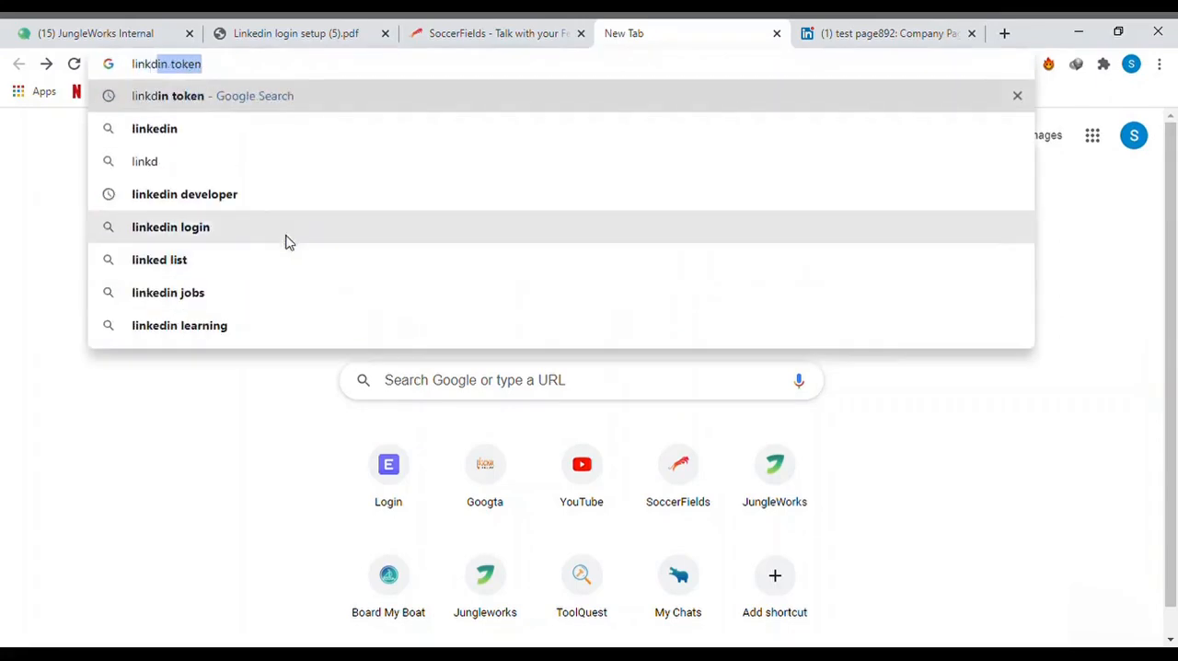
{"action": "left_click", "coordinate": [272, 204]}
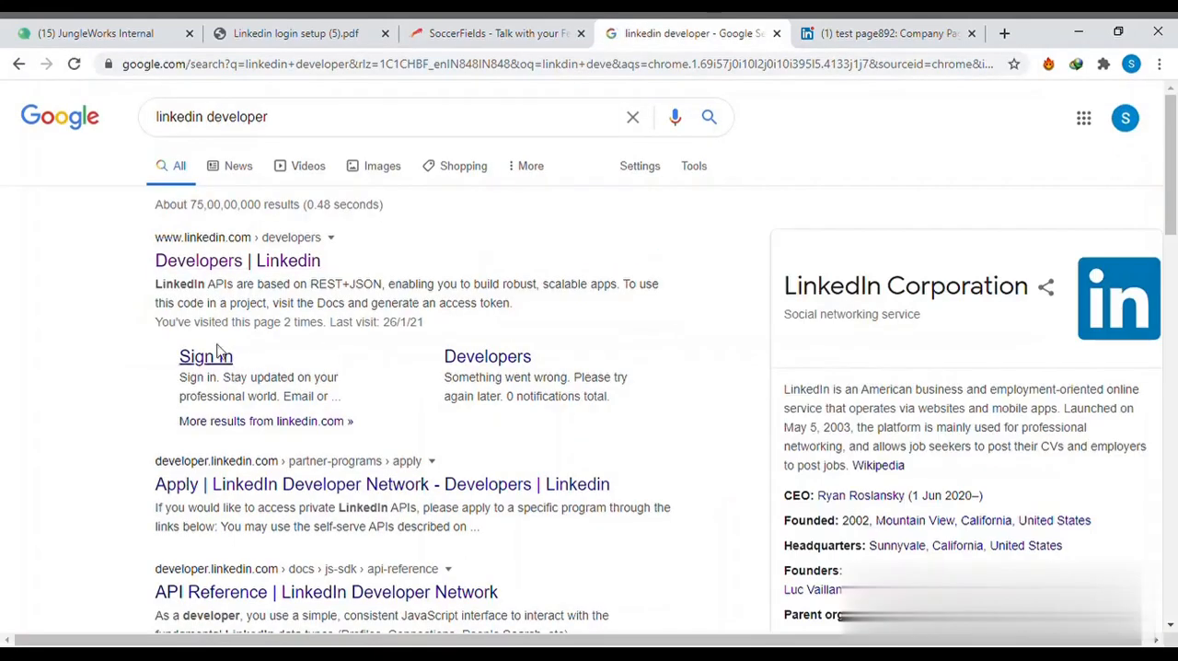
{"action": "left_click", "coordinate": [222, 264]}
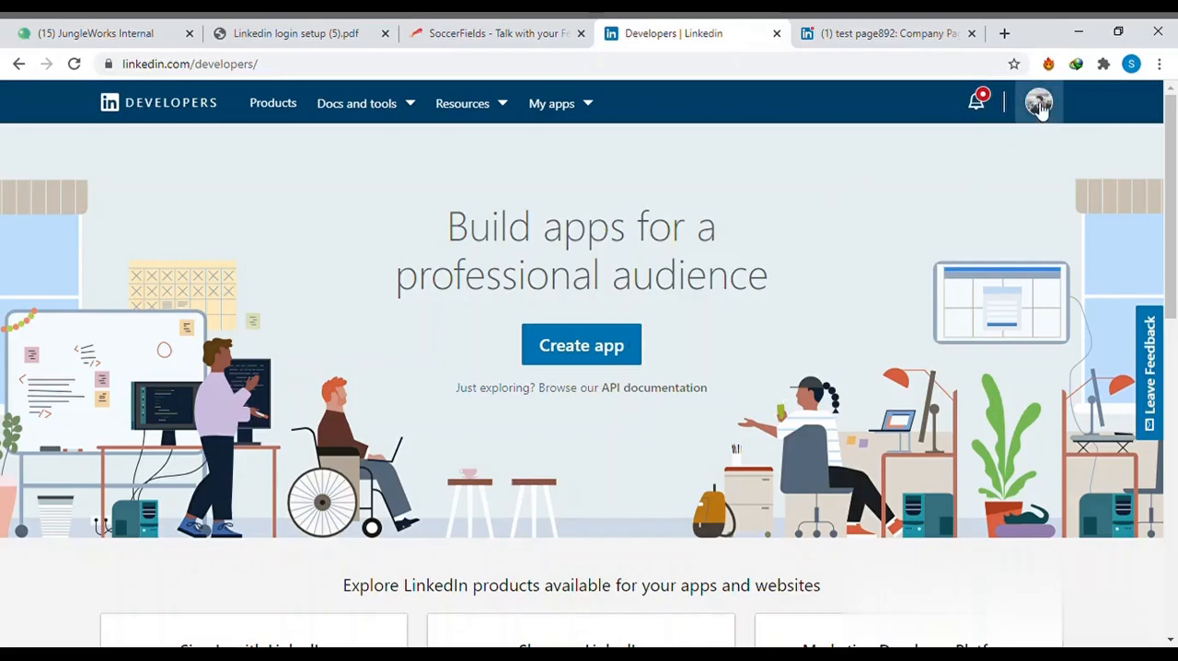
{"action": "left_click", "coordinate": [595, 360]}
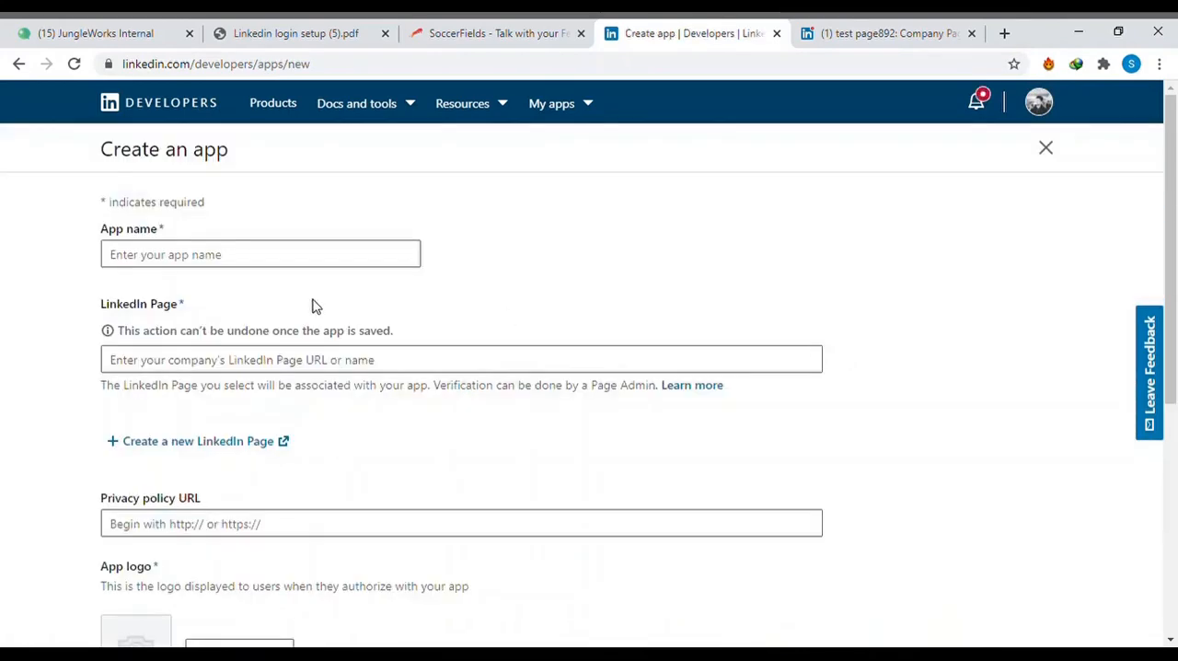
{"action": "scroll", "coordinate": [114, 304], "scroll_direction": "down", "scroll_amount": 5}
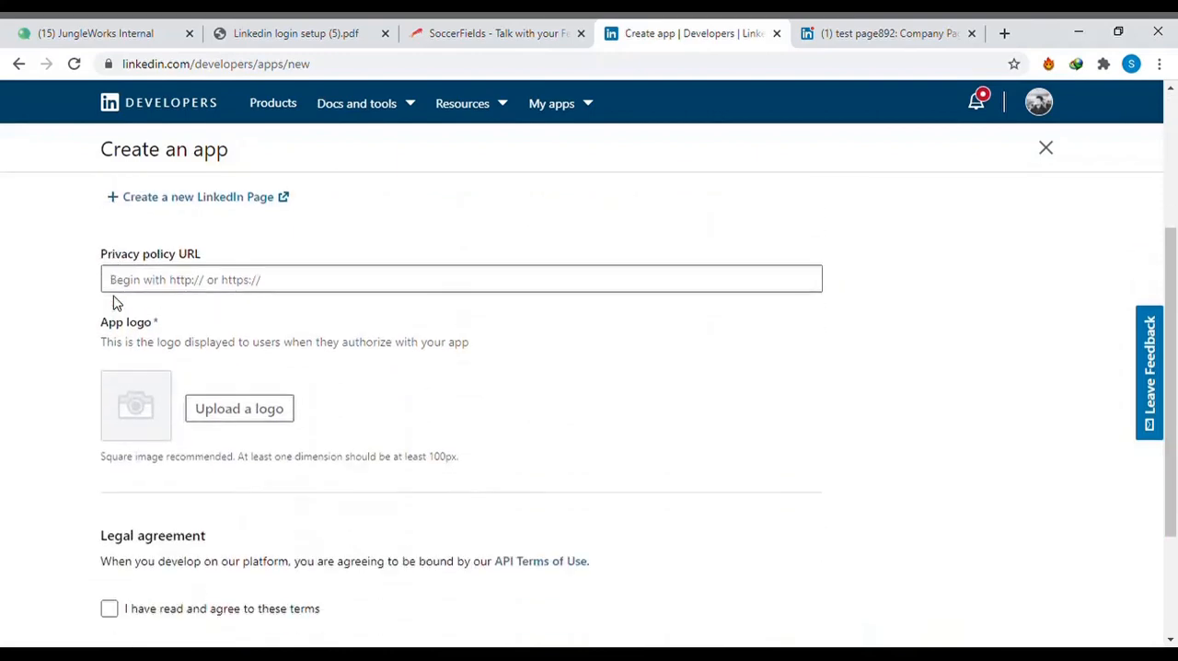
{"action": "scroll", "coordinate": [114, 304], "scroll_direction": "up", "scroll_amount": 6}
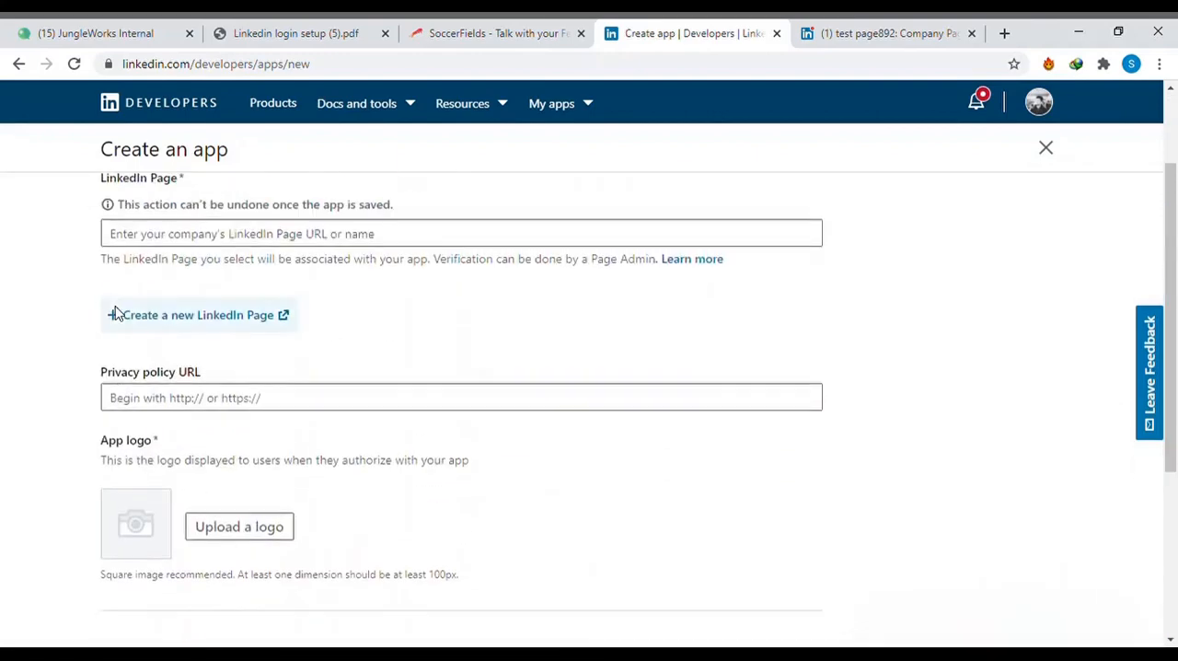
- Copy the admin URL of the test page892 company page and enter it as the app's LinkedIn Page
{"action": "left_click", "coordinate": [147, 253]}
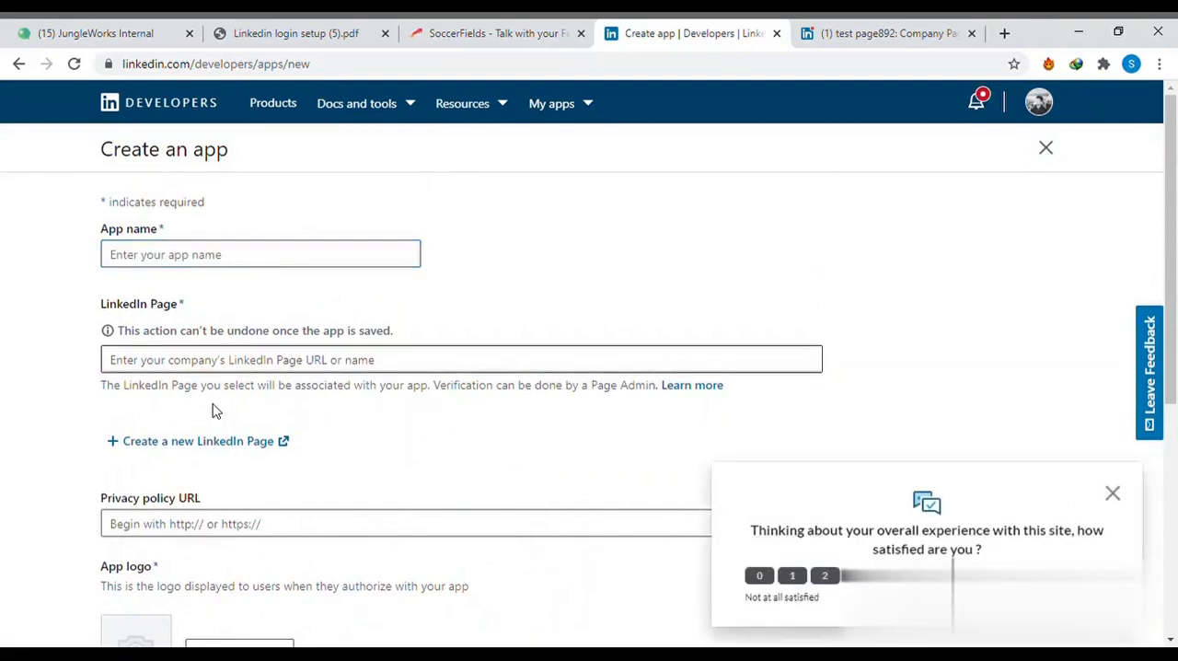
{"action": "left_click", "coordinate": [200, 362]}
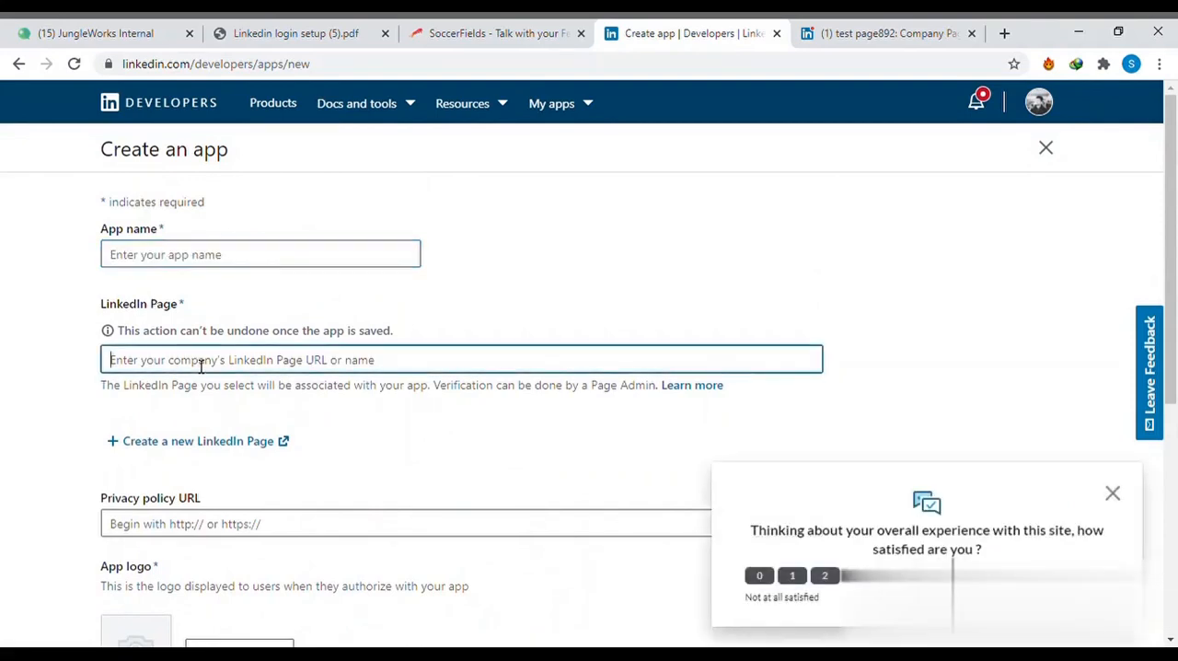
{"action": "left_click", "coordinate": [168, 445]}
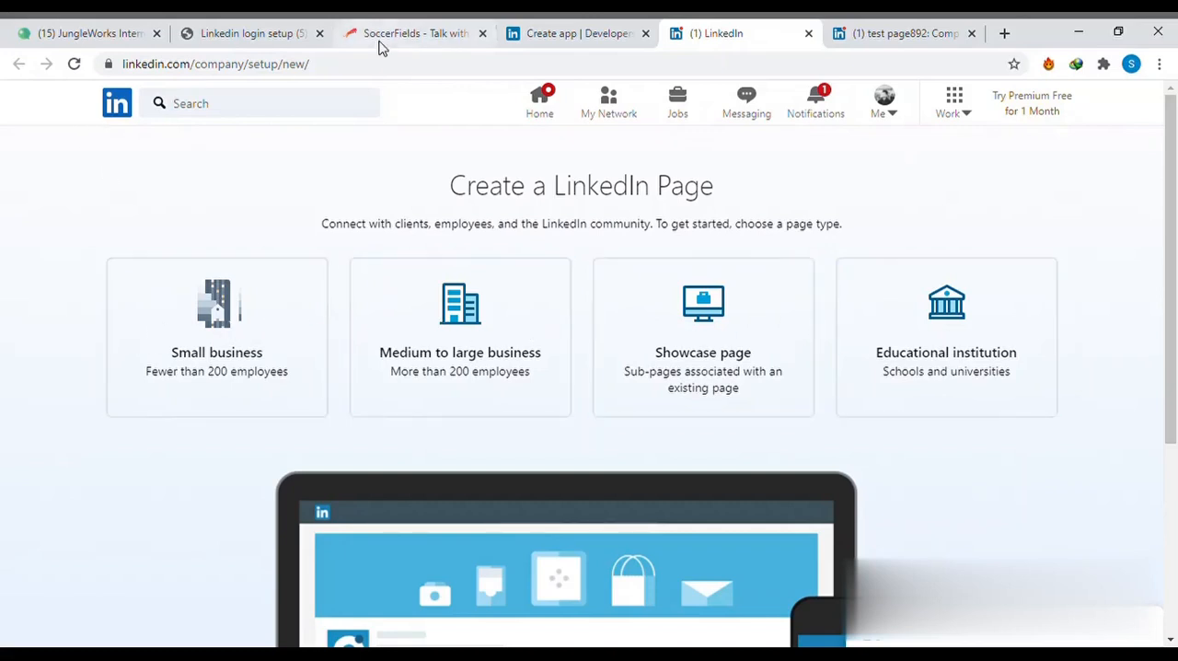
{"action": "left_click", "coordinate": [605, 29]}
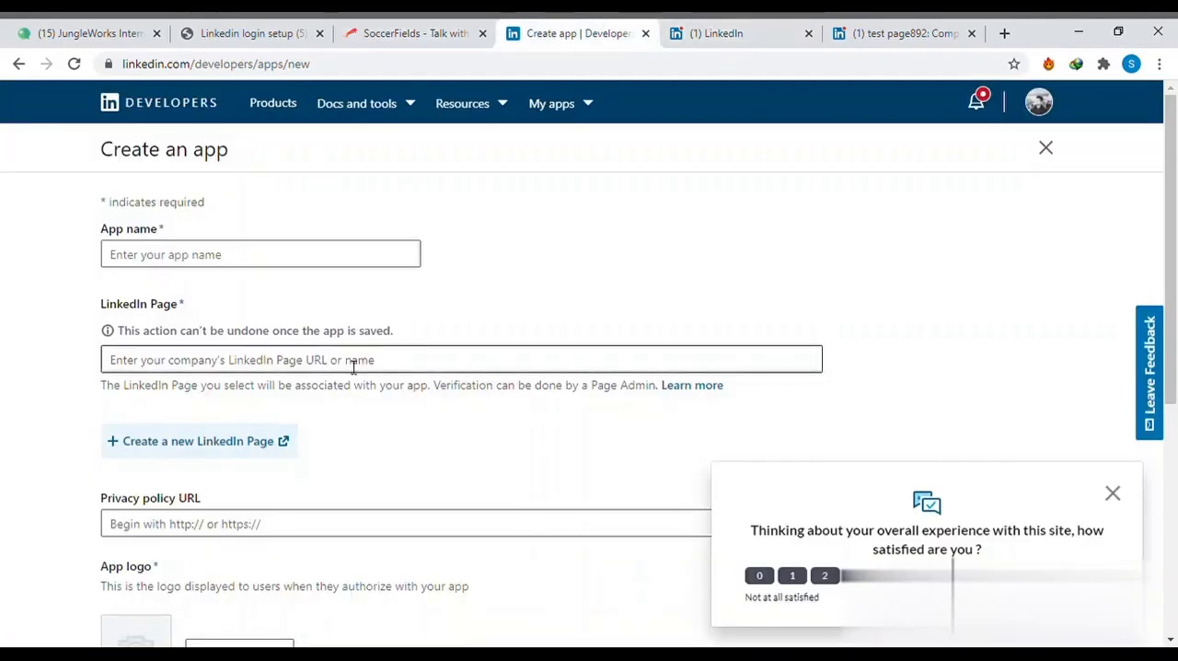
{"action": "left_click", "coordinate": [861, 32]}
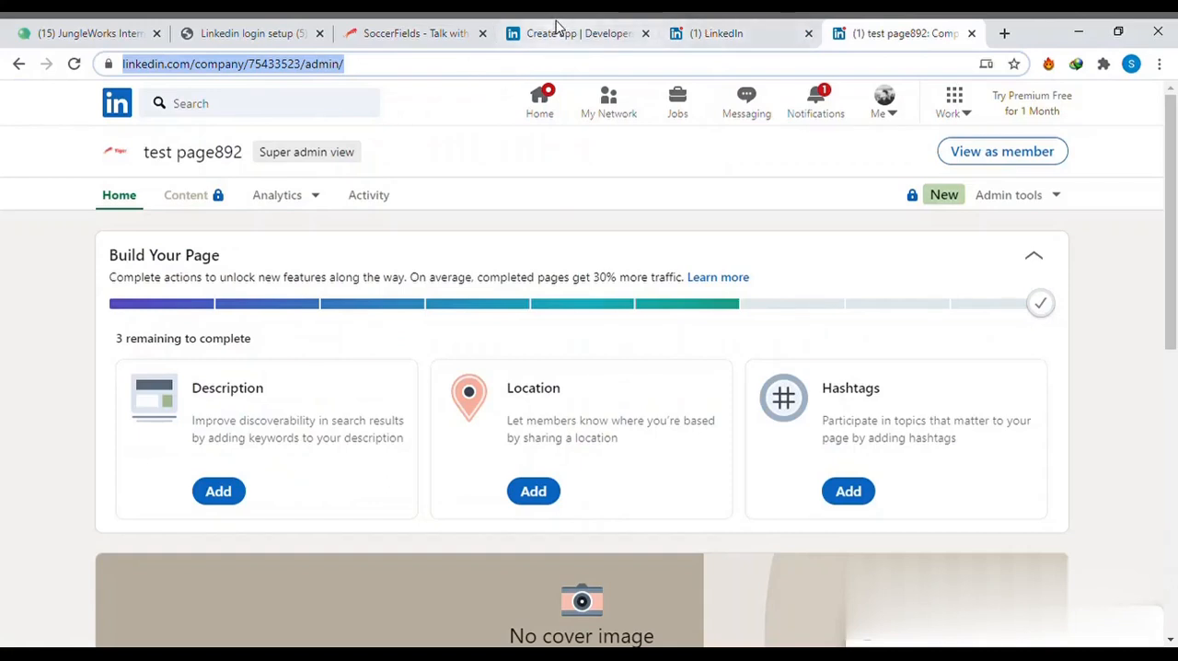
{"action": "left_click", "coordinate": [556, 32]}
{"action": "type", "text": "https://www.linkedin.com/company/75433525/admin/"}
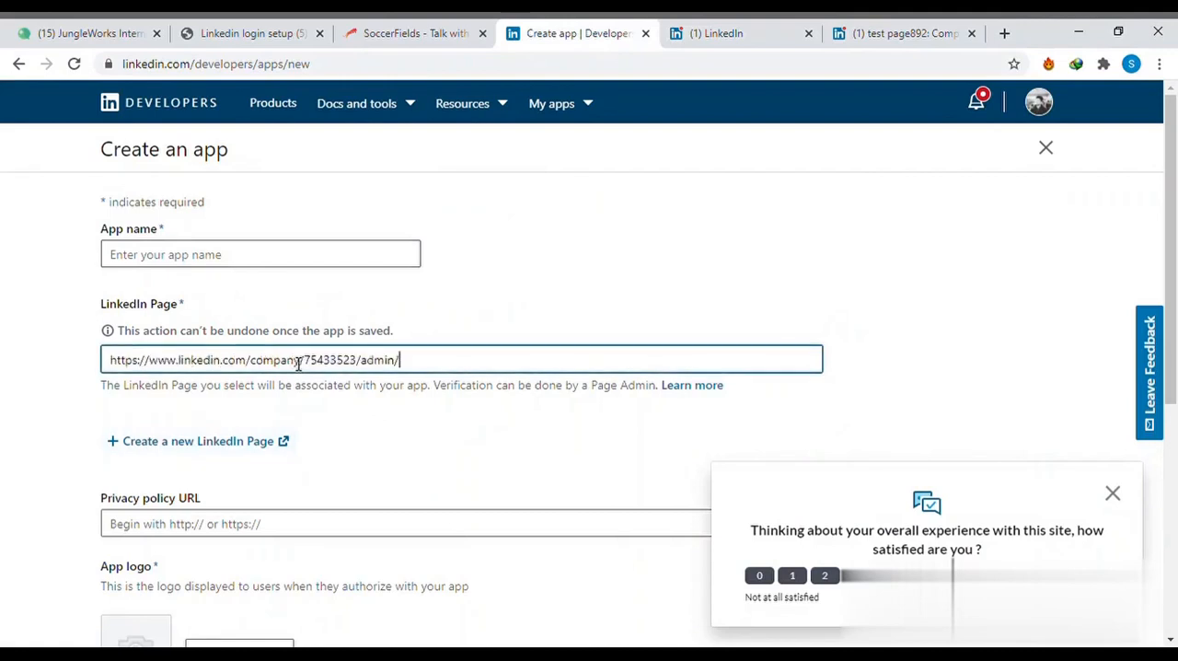
{"action": "scroll", "coordinate": [282, 466], "scroll_direction": "down", "scroll_amount": 3}
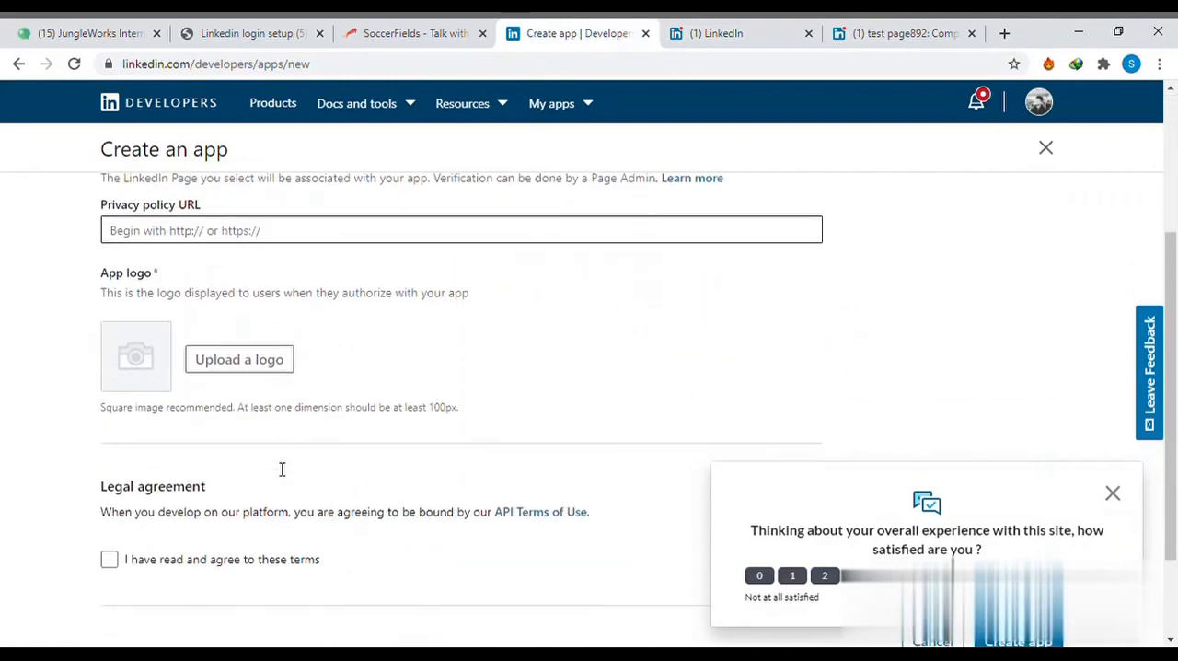
{"action": "left_click", "coordinate": [268, 238]}
{"action": "type", "text": "https://soccerfields.happytiger.co/infos/privacy"}
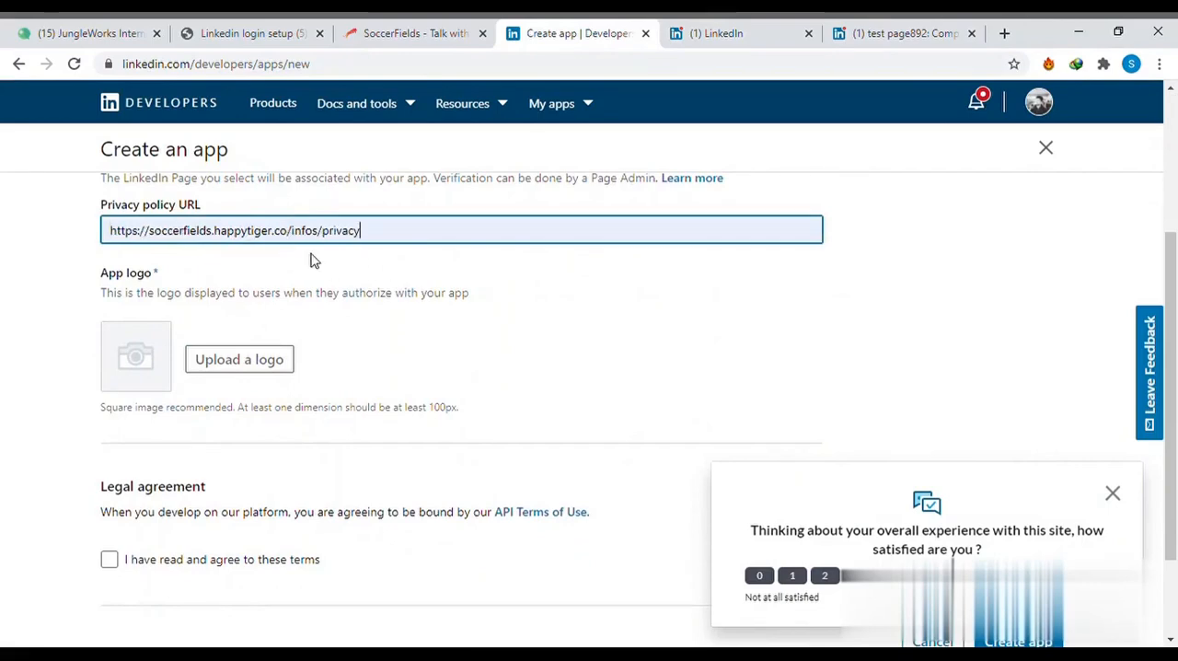
- Upload the Tiger logo image as the app logo and dismiss the satisfaction survey
{"action": "scroll", "coordinate": [311, 261], "scroll_direction": "down", "scroll_amount": 2}
{"action": "scroll", "coordinate": [266, 255], "scroll_direction": "up", "scroll_amount": 1}
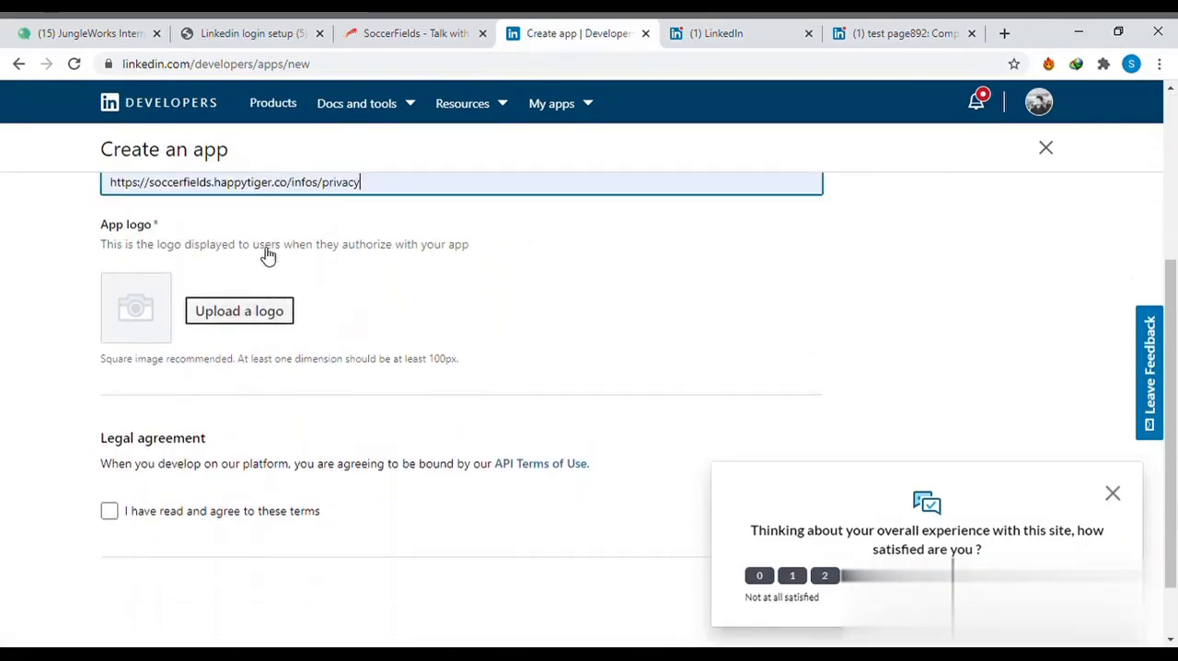
{"action": "left_click", "coordinate": [246, 311]}
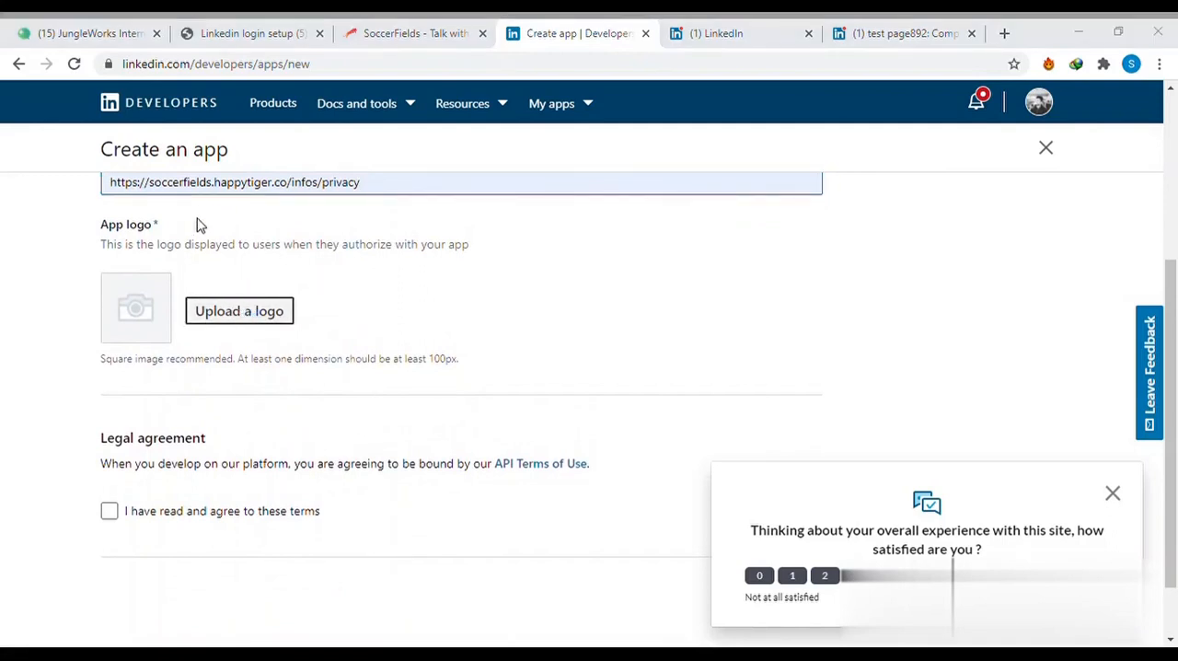
{"action": "left_click", "coordinate": [455, 403]}
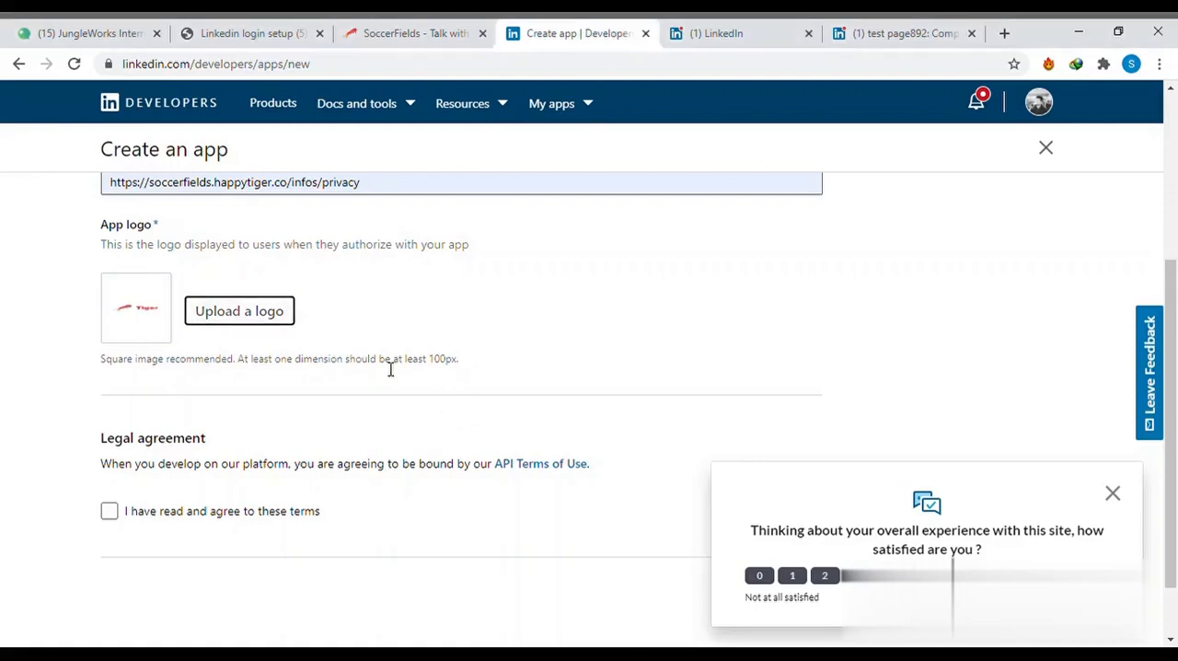
{"action": "left_click", "coordinate": [1113, 494]}
- Agree to the API Terms of Use and submit the app creation form
{"action": "scroll", "coordinate": [466, 483], "scroll_direction": "down", "scroll_amount": 4}
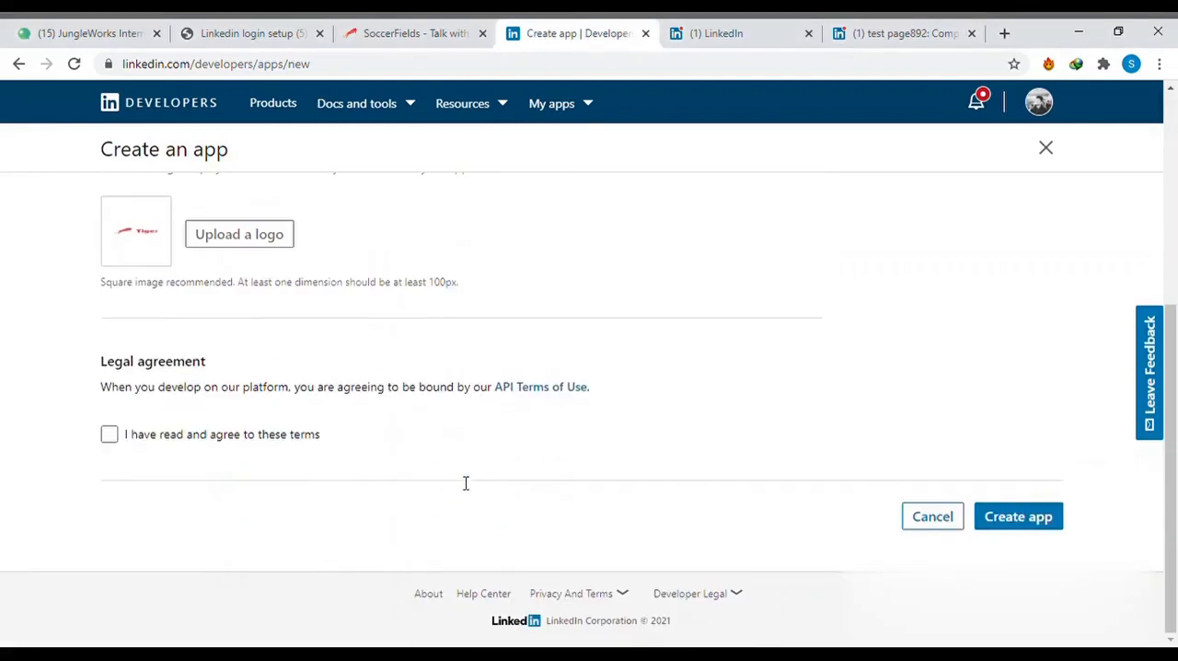
{"action": "left_click", "coordinate": [109, 436]}
{"action": "left_click", "coordinate": [1026, 519]}
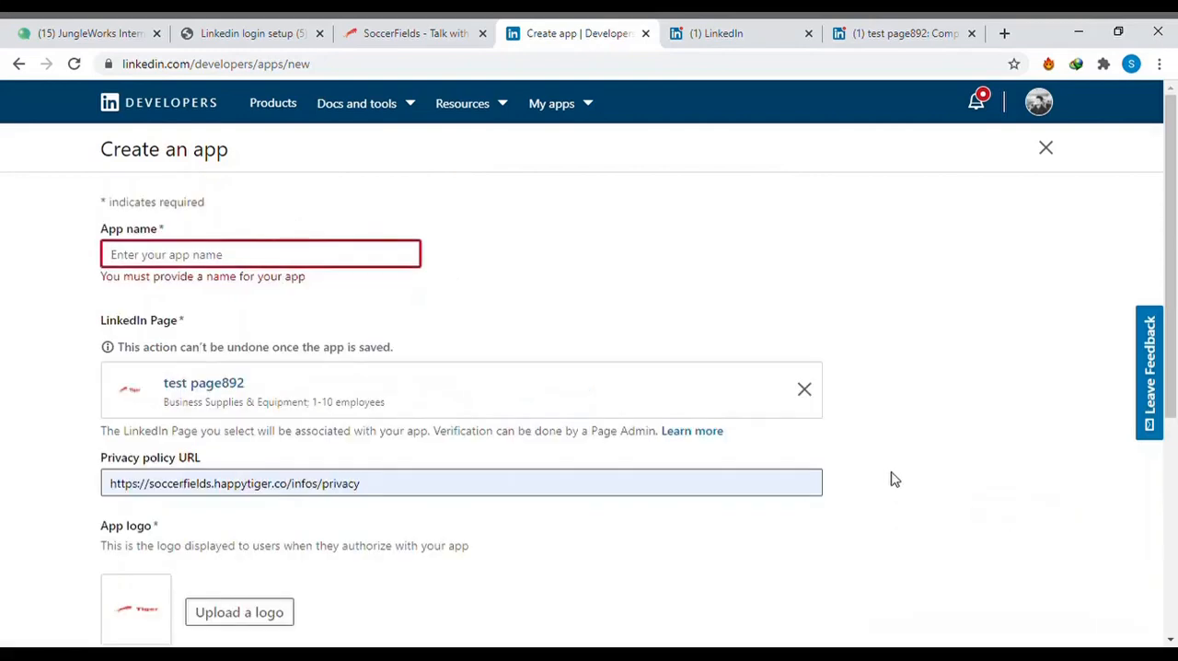
- Enter "soccer field" as the app name and create the app
{"action": "left_click", "coordinate": [349, 262]}
{"action": "type", "text": "soccer field"}
{"action": "scroll", "coordinate": [568, 328], "scroll_direction": "down", "scroll_amount": 4}
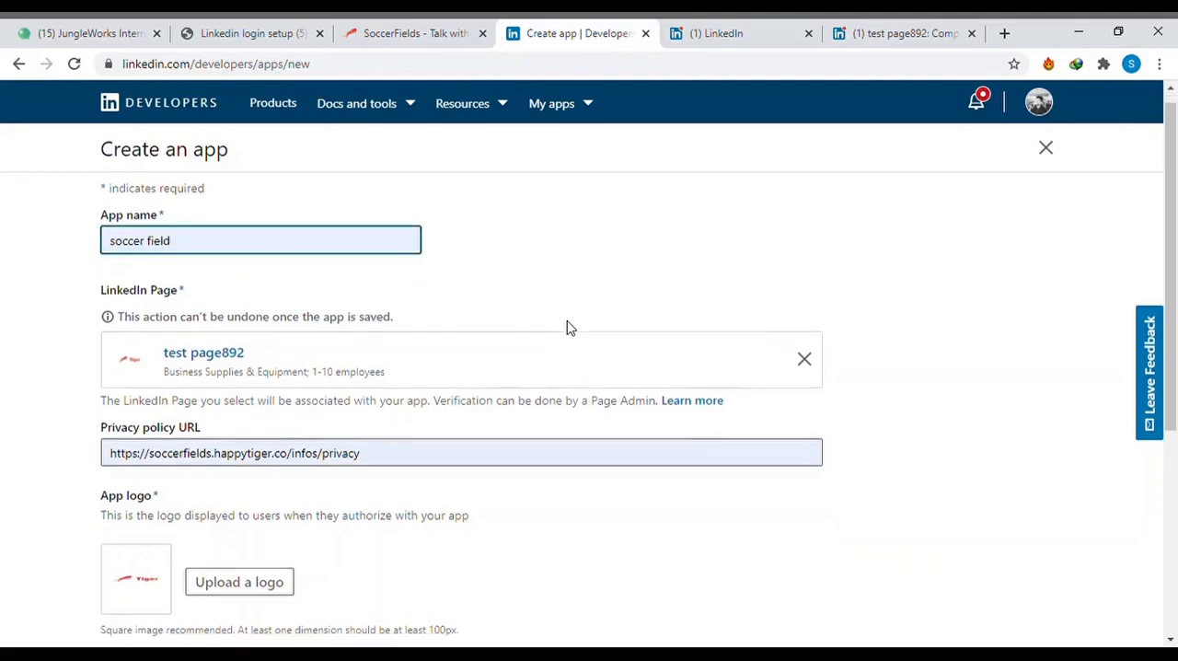
{"action": "left_click", "coordinate": [1019, 518]}
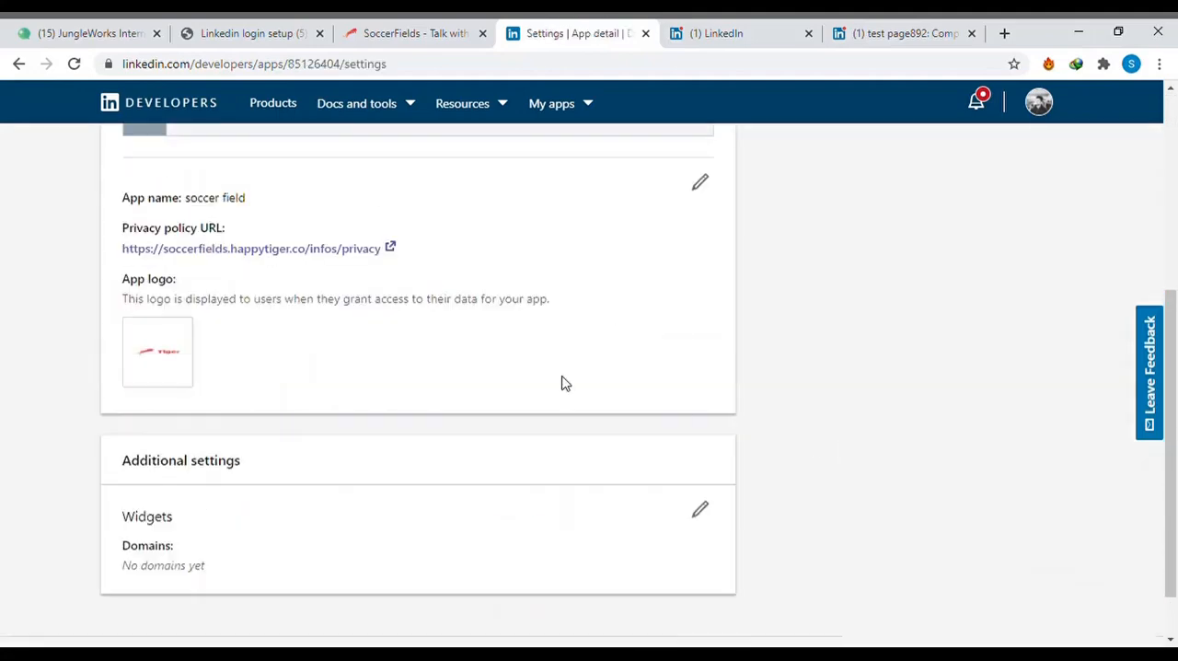
- Open the soccer field app's authentication settings and go to its authorized redirect URLs
{"action": "scroll", "coordinate": [566, 383], "scroll_direction": "up", "scroll_amount": 3}
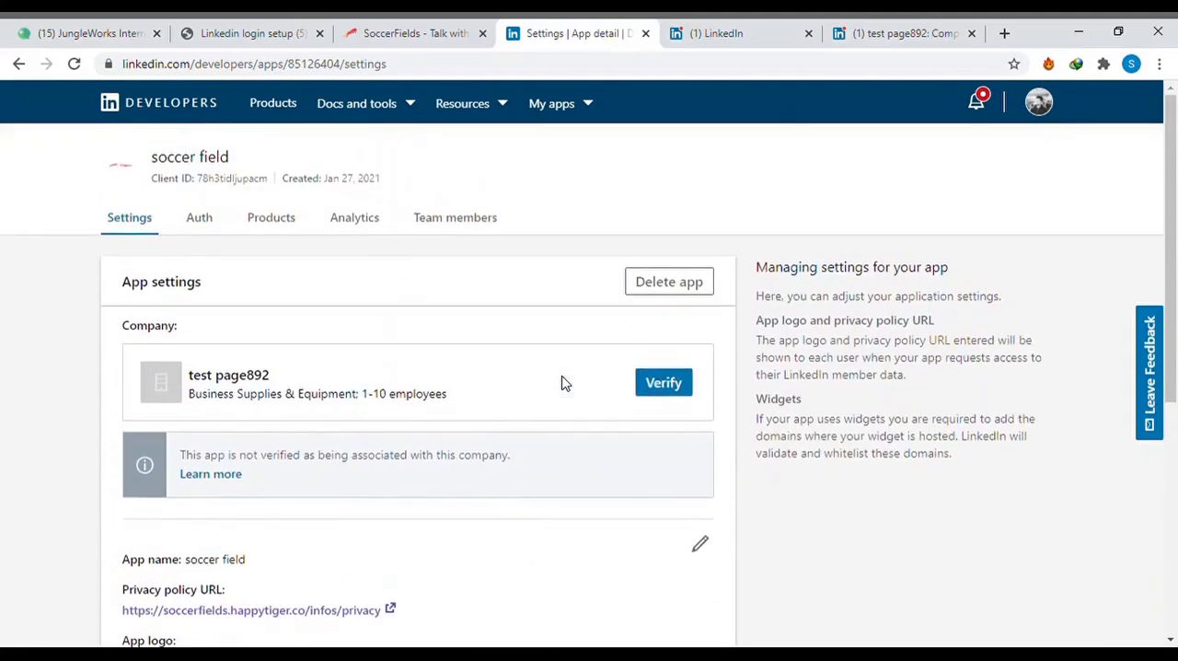
{"action": "scroll", "coordinate": [325, 396], "scroll_direction": "down", "scroll_amount": 4}
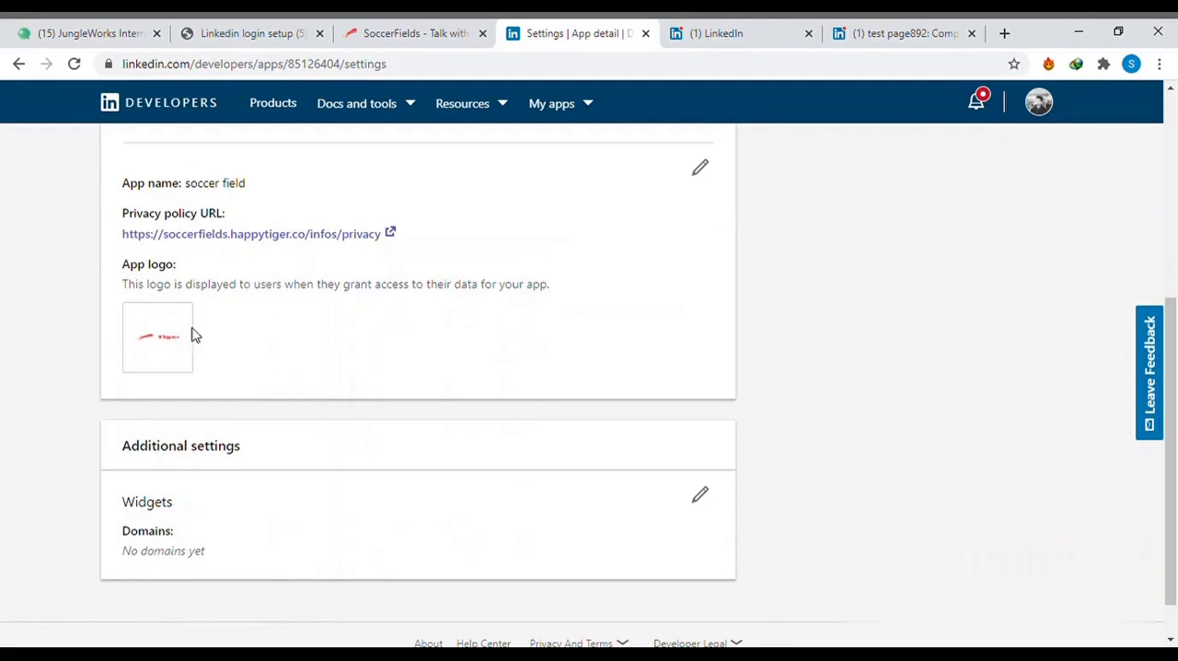
{"action": "scroll", "coordinate": [381, 305], "scroll_direction": "up", "scroll_amount": 2}
{"action": "scroll", "coordinate": [380, 305], "scroll_direction": "up", "scroll_amount": 2}
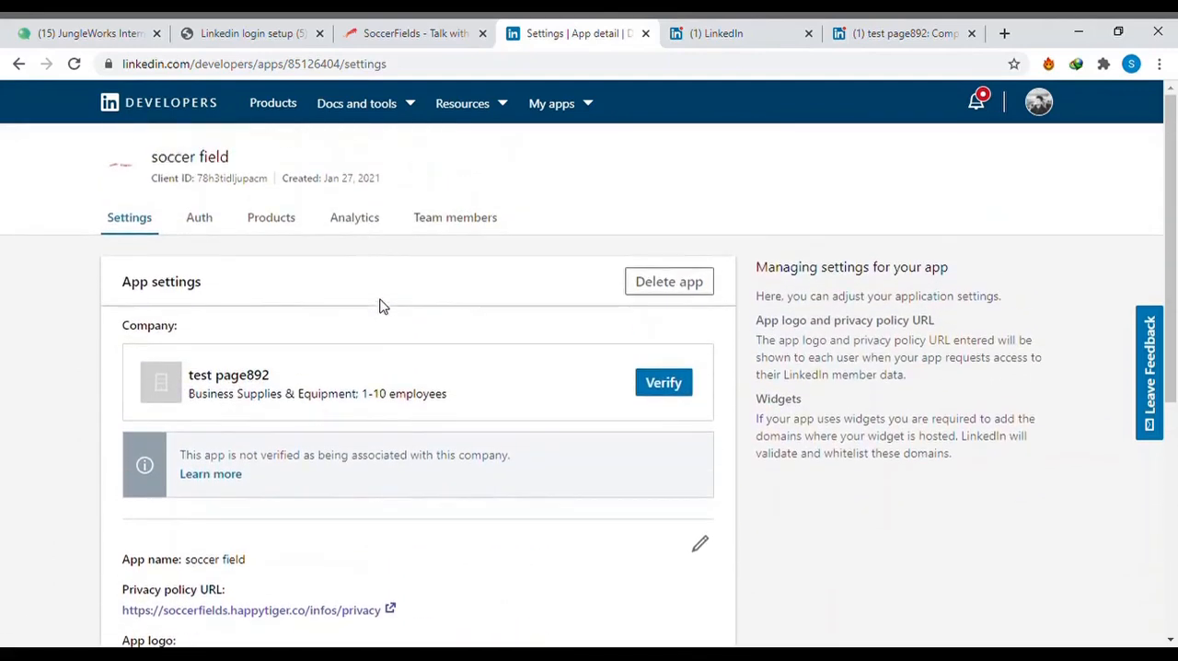
{"action": "left_click", "coordinate": [200, 217]}
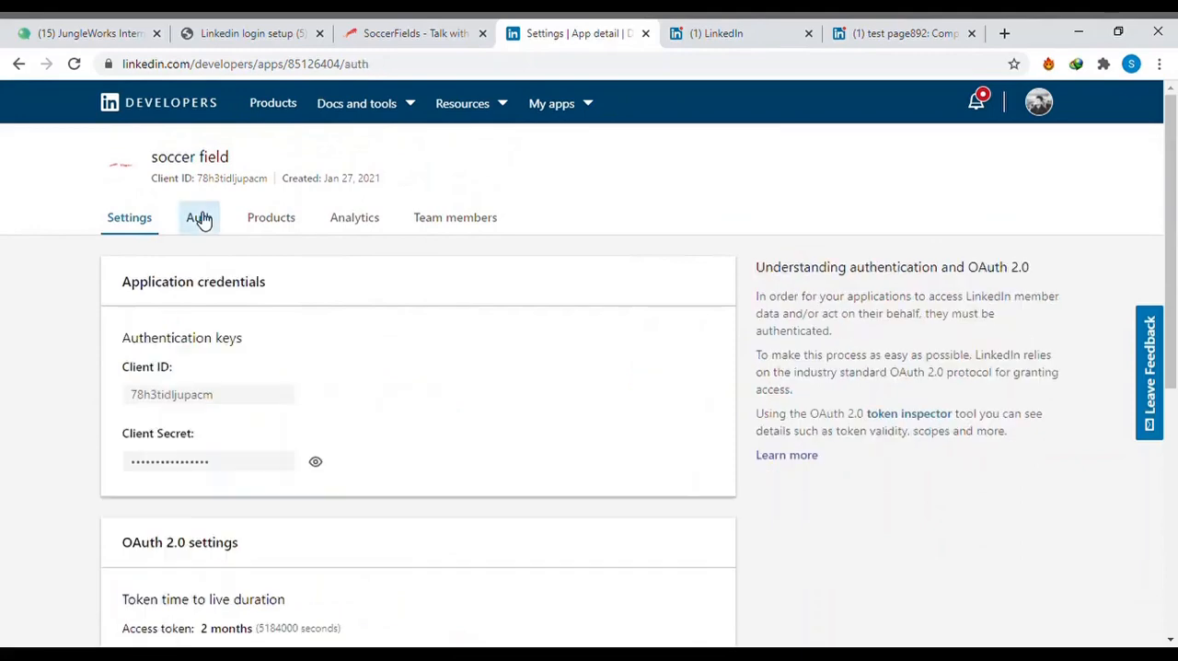
{"action": "scroll", "coordinate": [365, 322], "scroll_direction": "down", "scroll_amount": 2}
{"action": "scroll", "coordinate": [364, 322], "scroll_direction": "down", "scroll_amount": 2}
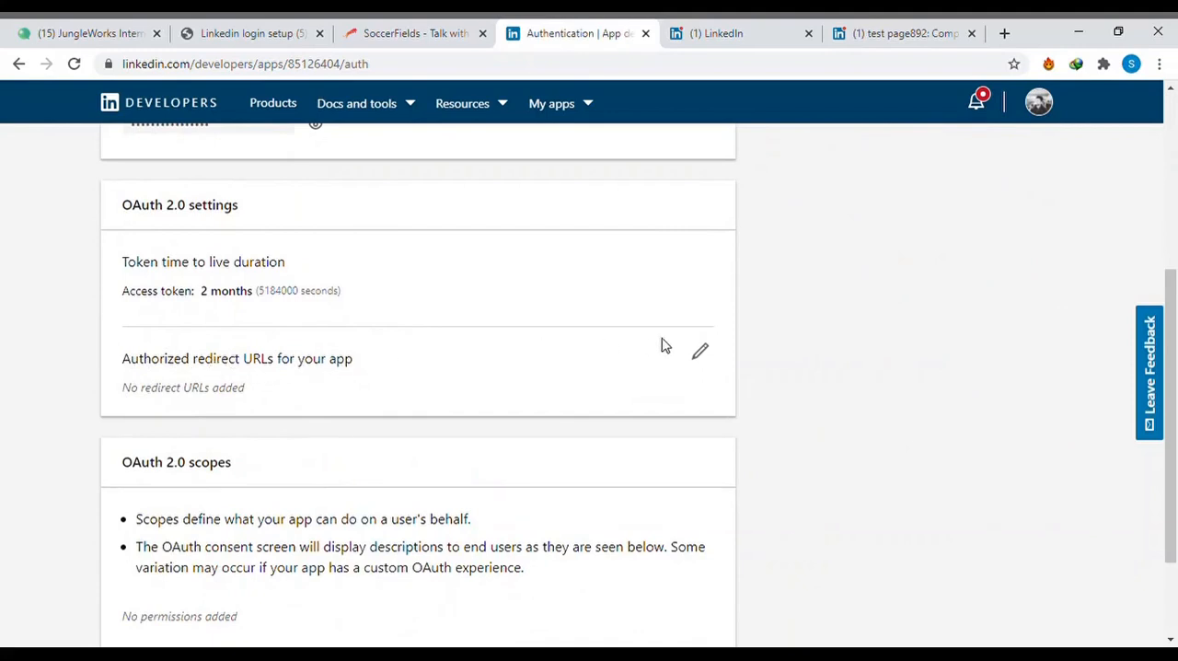
{"action": "left_click", "coordinate": [700, 357]}
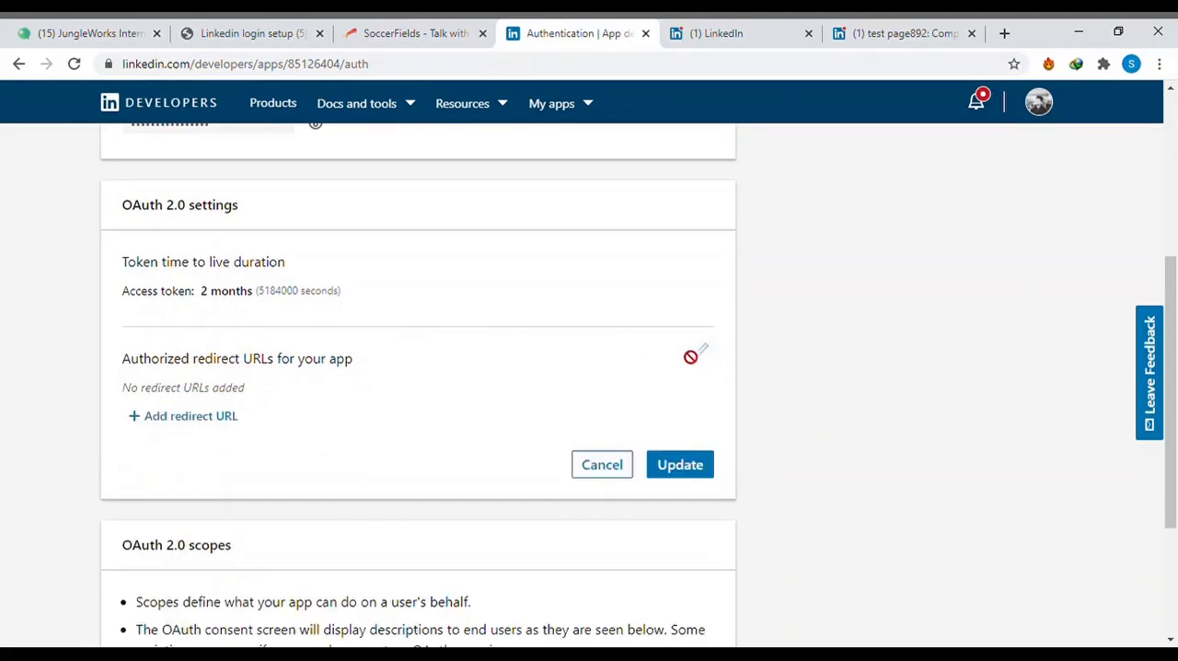
{"action": "left_click", "coordinate": [184, 416]}
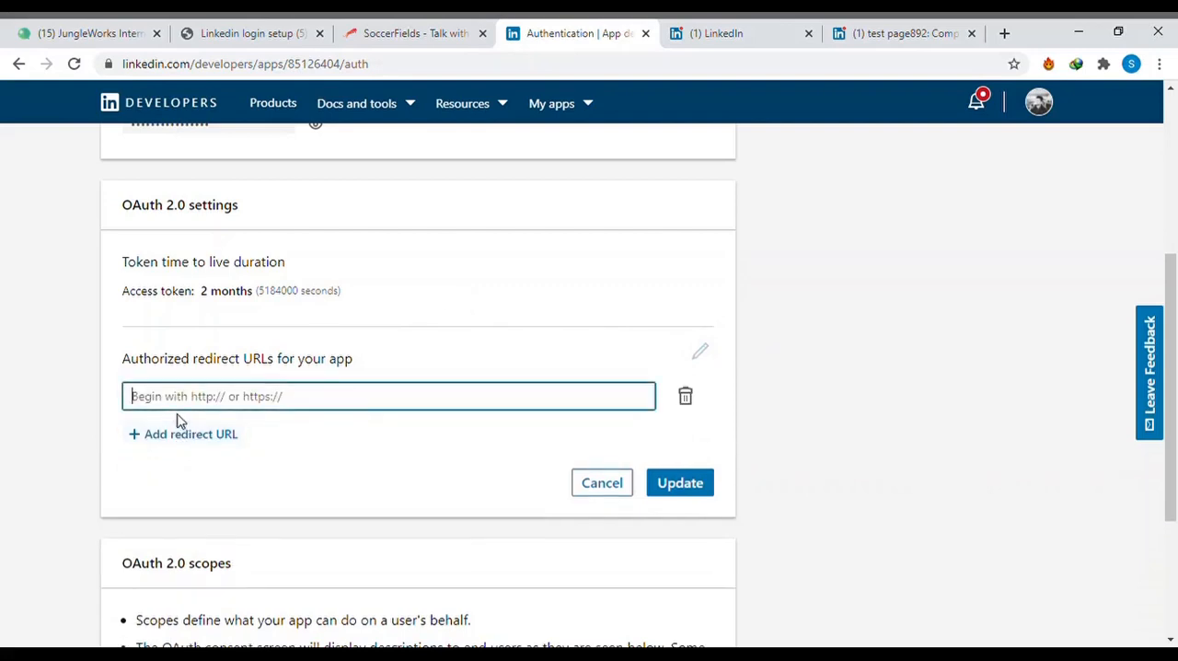
{"action": "left_click", "coordinate": [383, 32]}
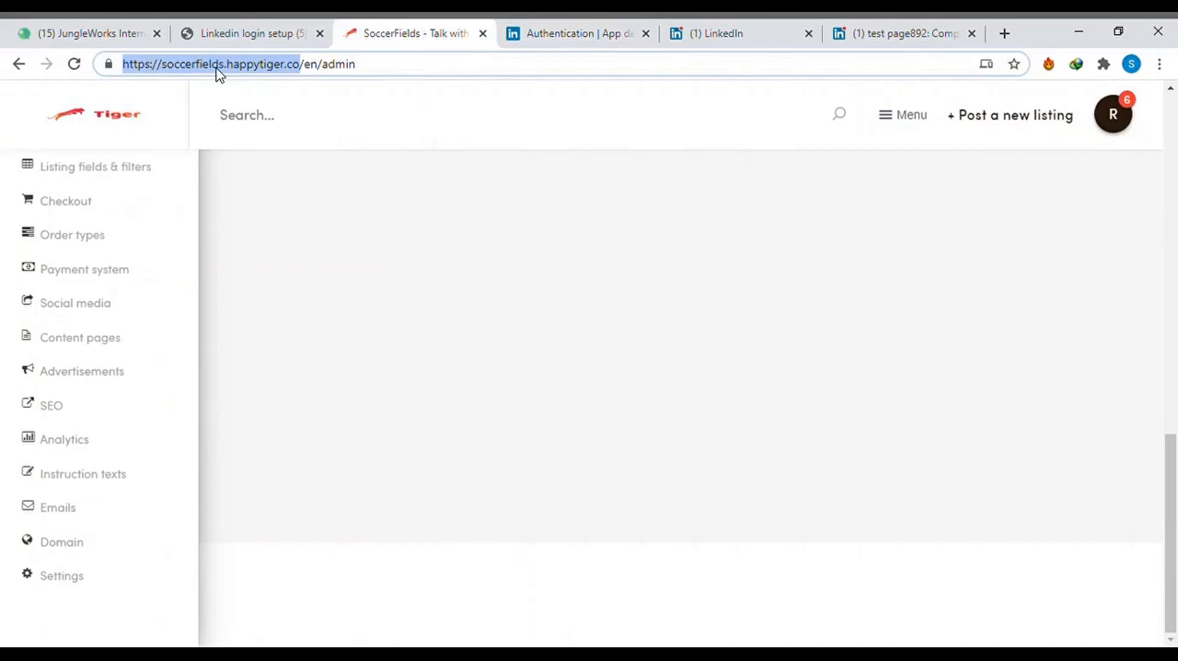
{"action": "left_click", "coordinate": [534, 34]}
{"action": "type", "text": "https://soccerfields.happytiger.co/"}
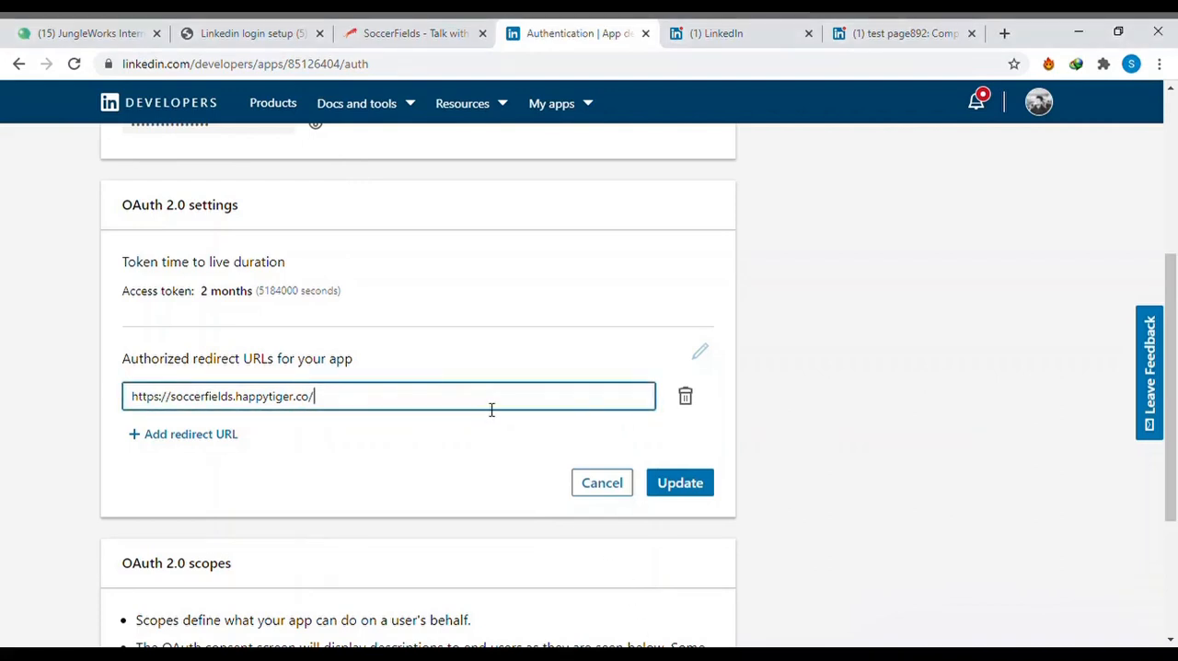
{"action": "type", "text": "people/auth/linkedin/callback"}
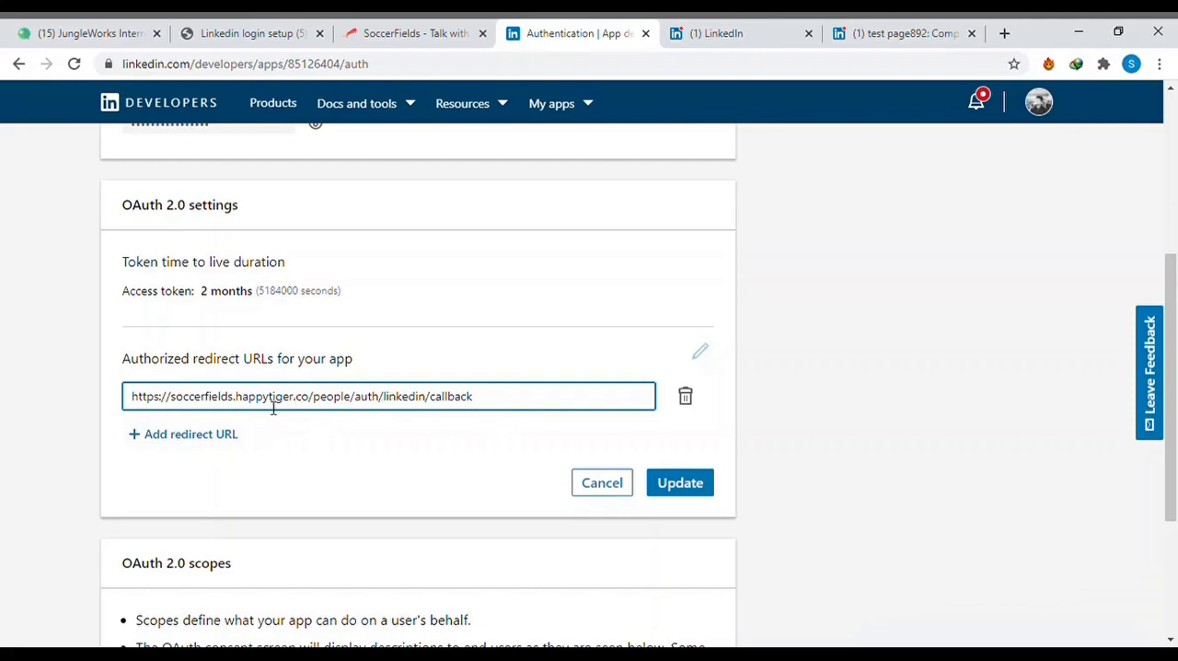
{"action": "left_click", "coordinate": [681, 485]}
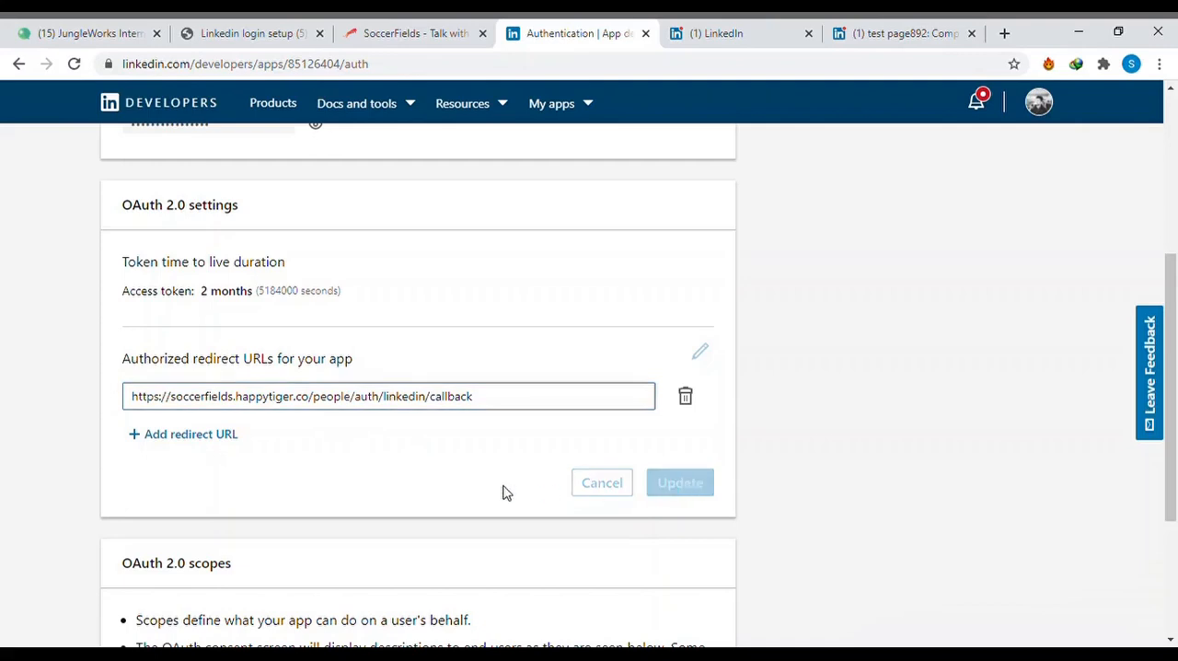
{"action": "scroll", "coordinate": [503, 493], "scroll_direction": "down", "scroll_amount": 2}
{"action": "scroll", "coordinate": [504, 494], "scroll_direction": "up", "scroll_amount": 3}
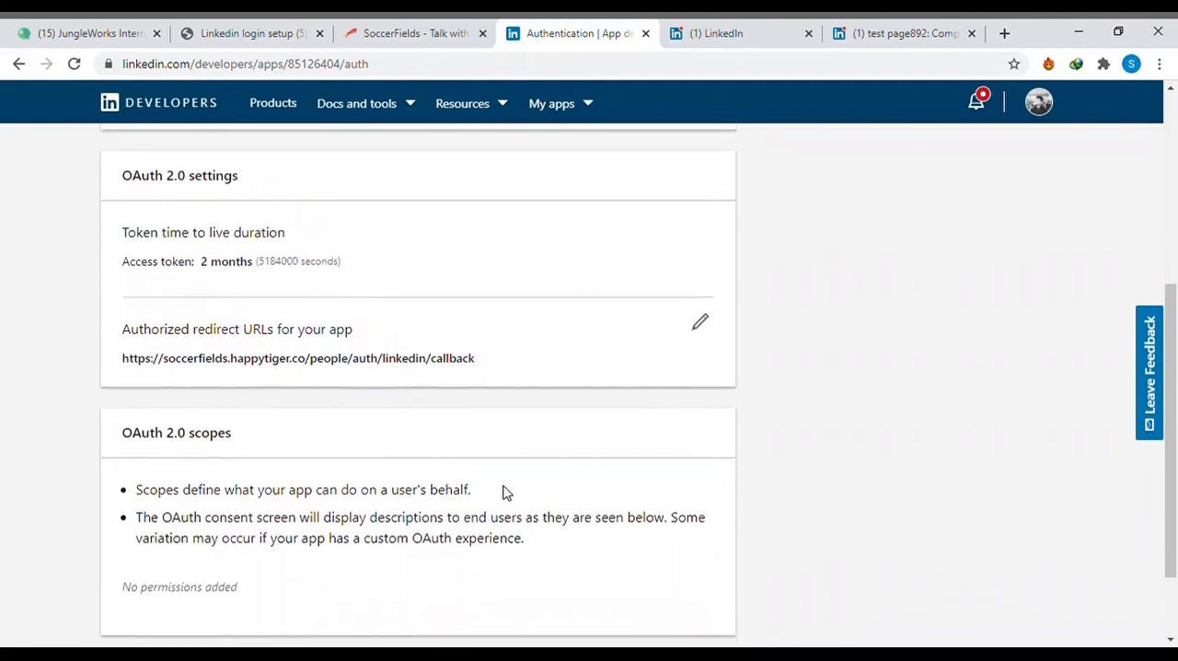
{"action": "scroll", "coordinate": [503, 493], "scroll_direction": "up", "scroll_amount": 1}
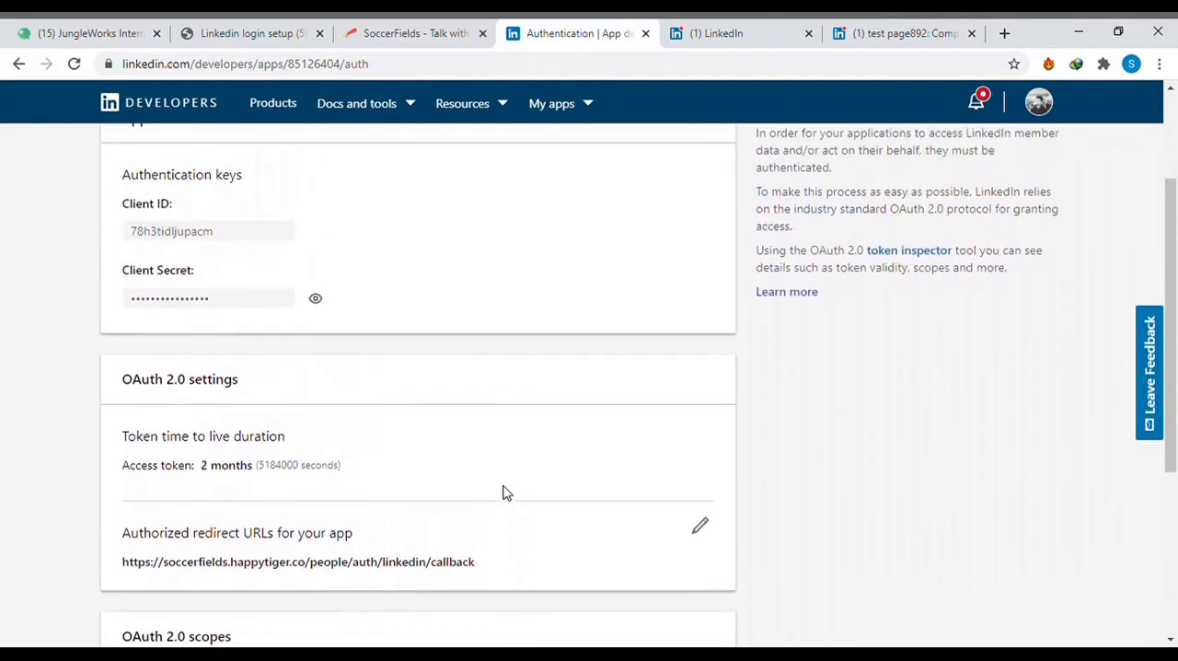
{"action": "scroll", "coordinate": [504, 493], "scroll_direction": "up", "scroll_amount": 2}
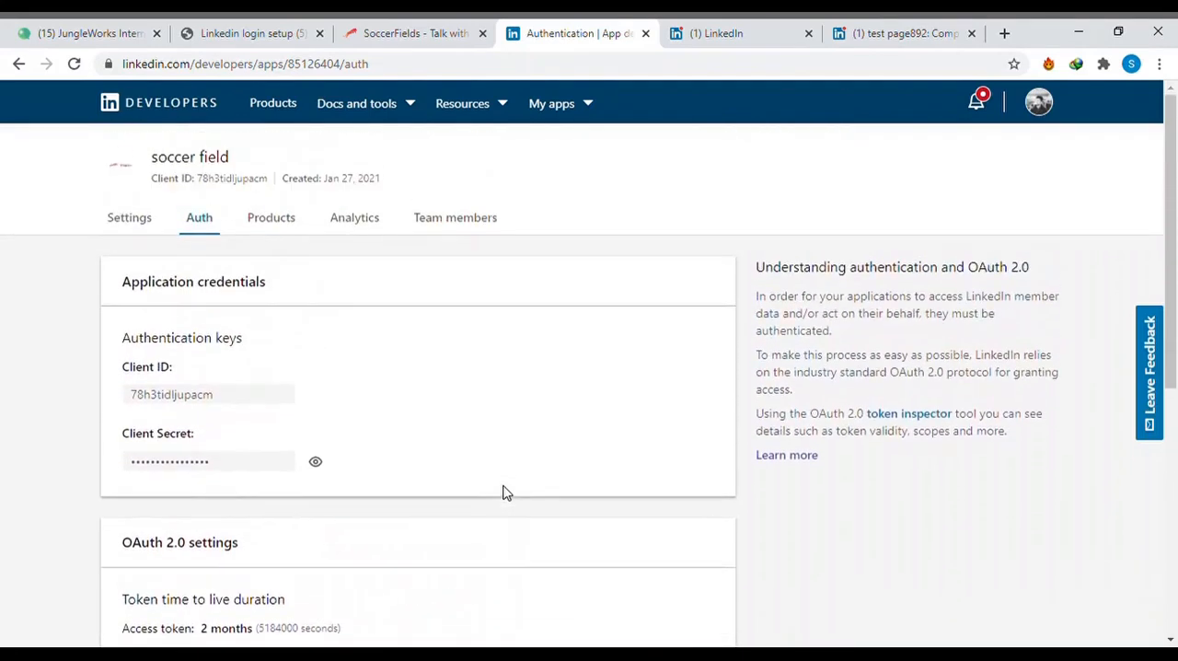
- Add the Sign In with LinkedIn product to the soccer field app, agreeing to the API Terms of Use
{"action": "left_click", "coordinate": [283, 230]}
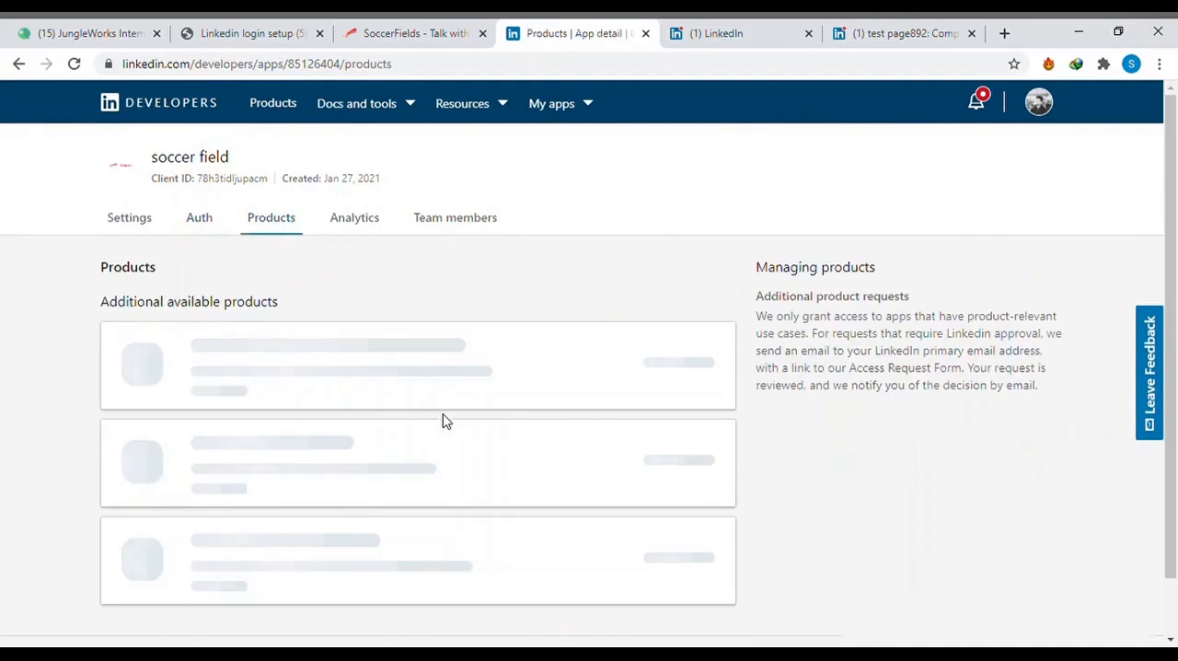
{"action": "scroll", "coordinate": [444, 417], "scroll_direction": "down", "scroll_amount": 1}
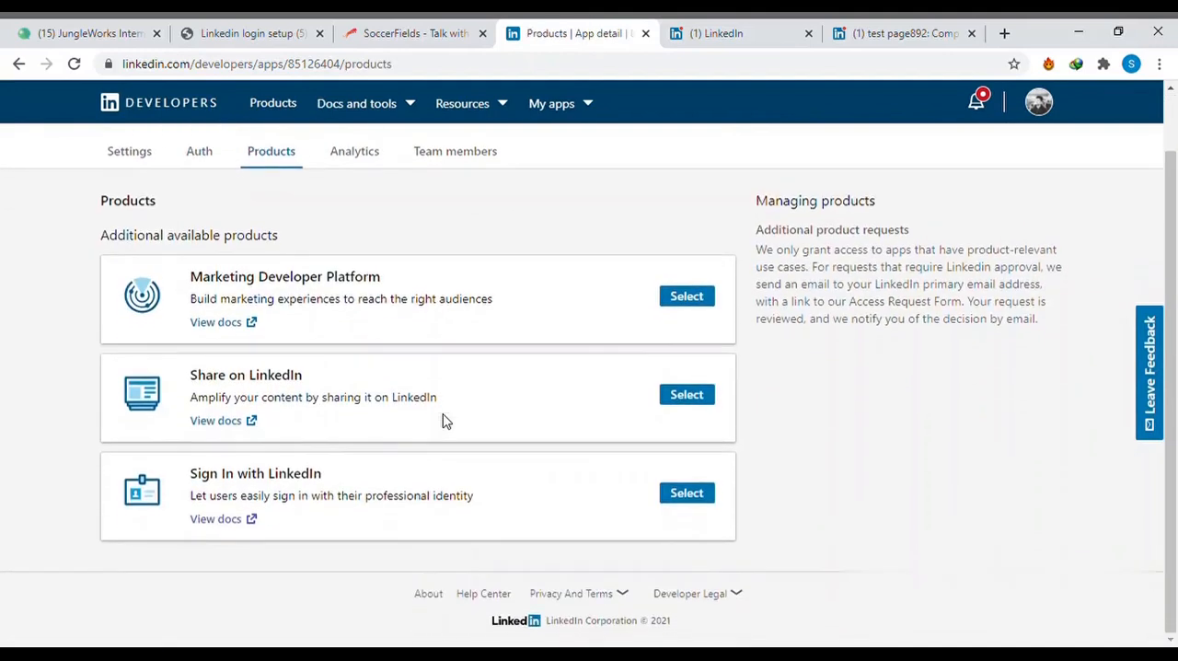
{"action": "left_click", "coordinate": [686, 495]}
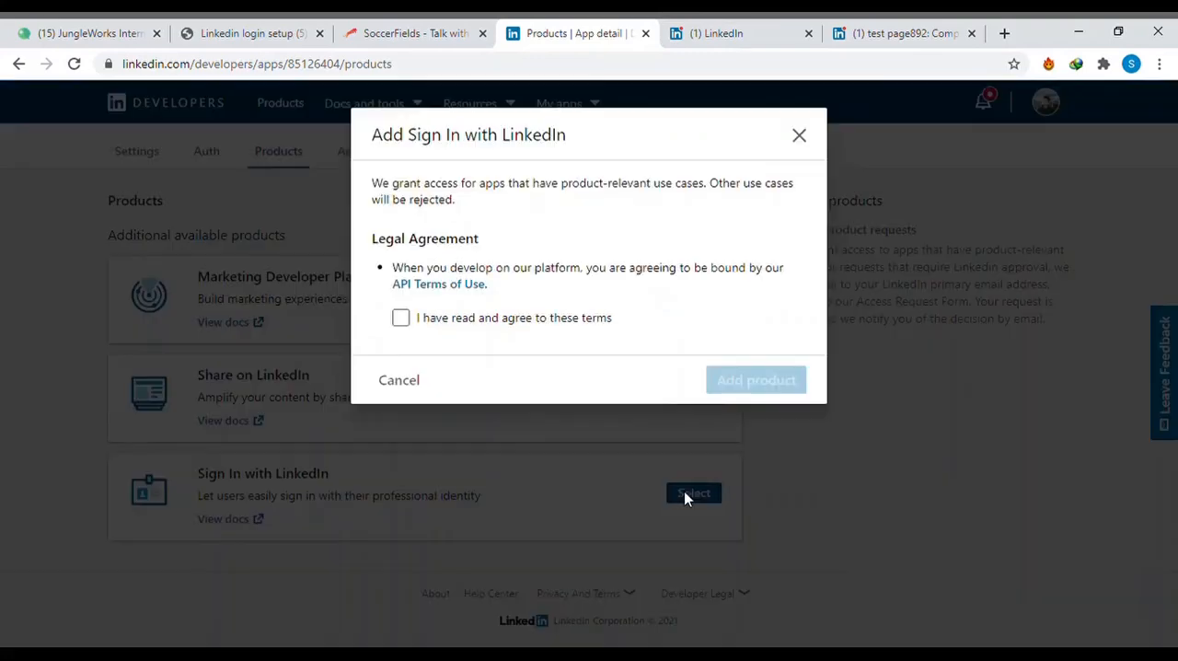
{"action": "left_click", "coordinate": [401, 318]}
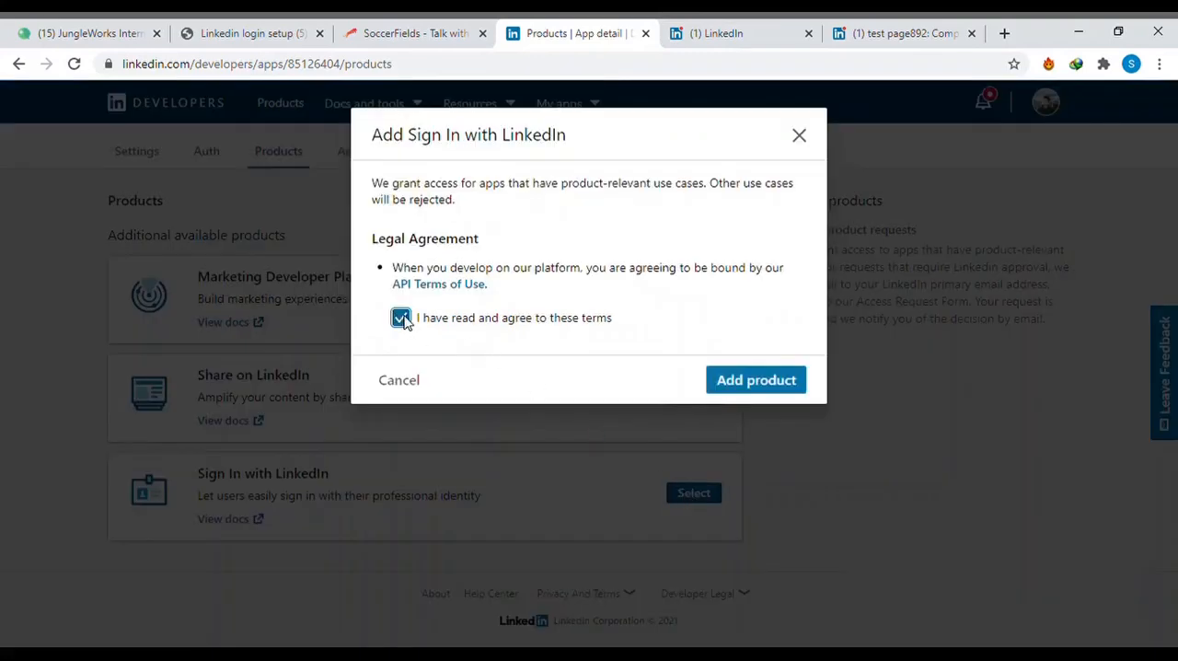
{"action": "left_click", "coordinate": [744, 386]}
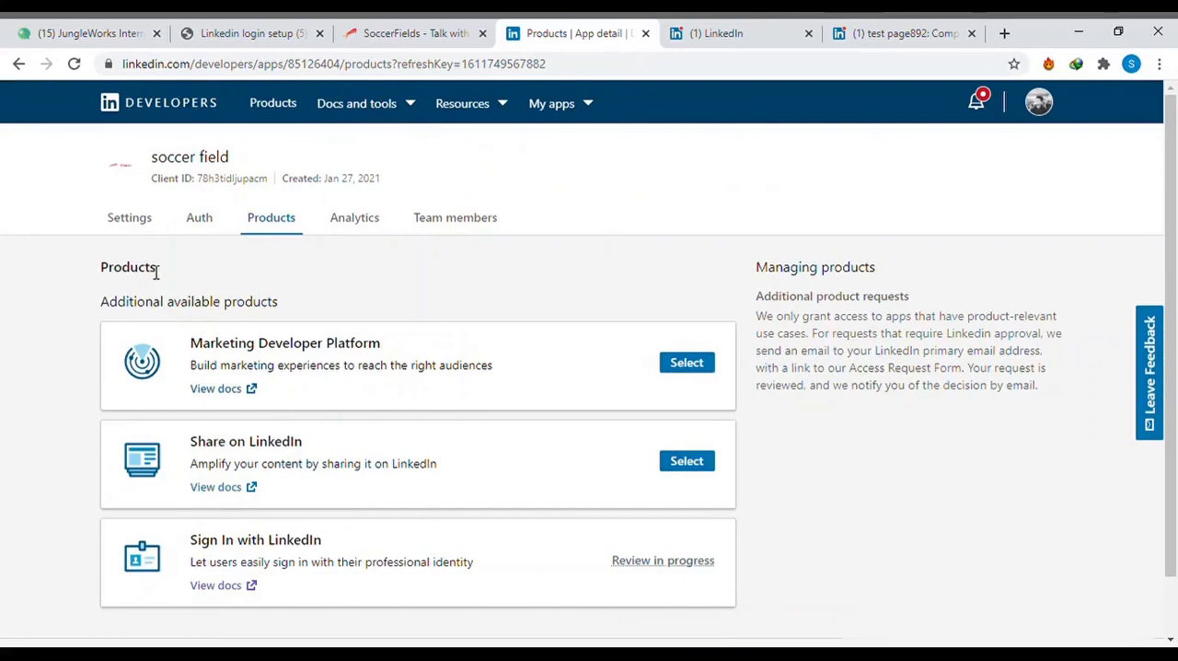
- Open the app's authentication credentials, then switch to the SoccerFields admin and open the LinkedIn Sign In section of its social media settings
{"action": "left_click", "coordinate": [201, 221]}
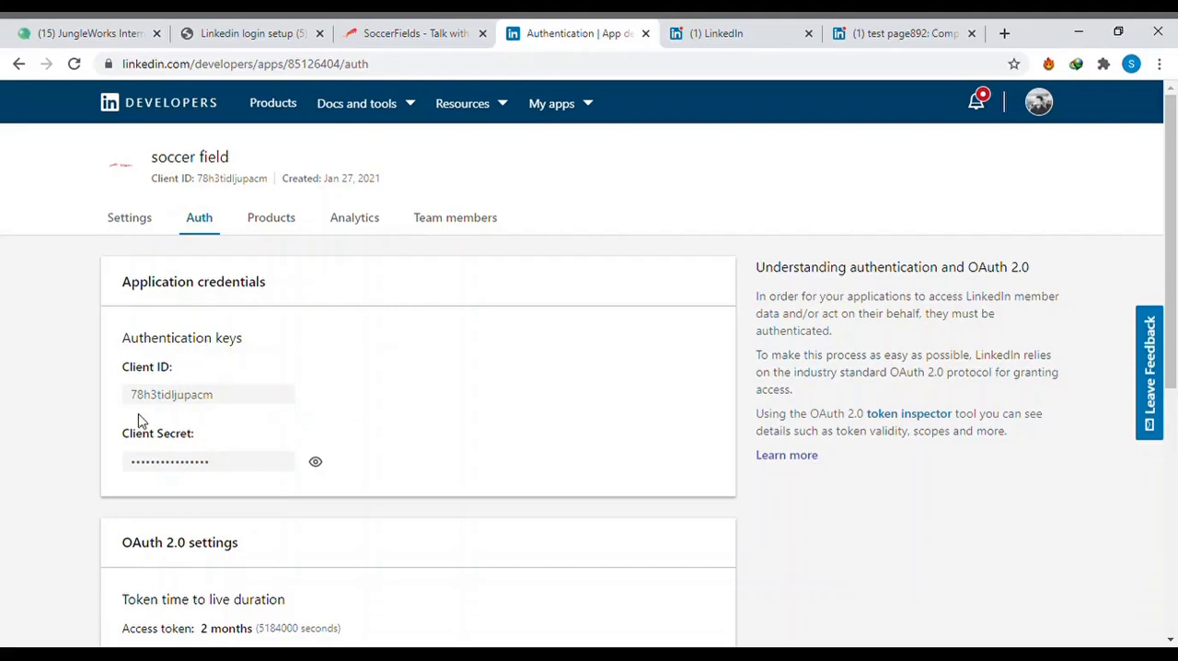
{"action": "left_click", "coordinate": [373, 32]}
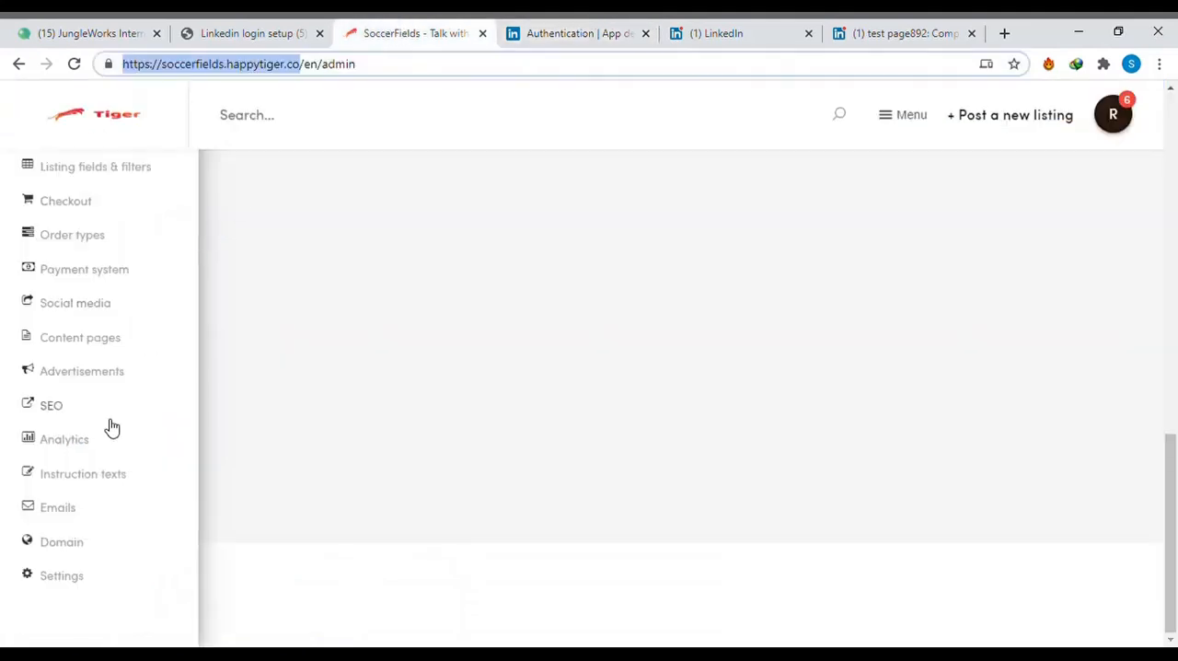
{"action": "scroll", "coordinate": [67, 308], "scroll_direction": "up", "scroll_amount": 1}
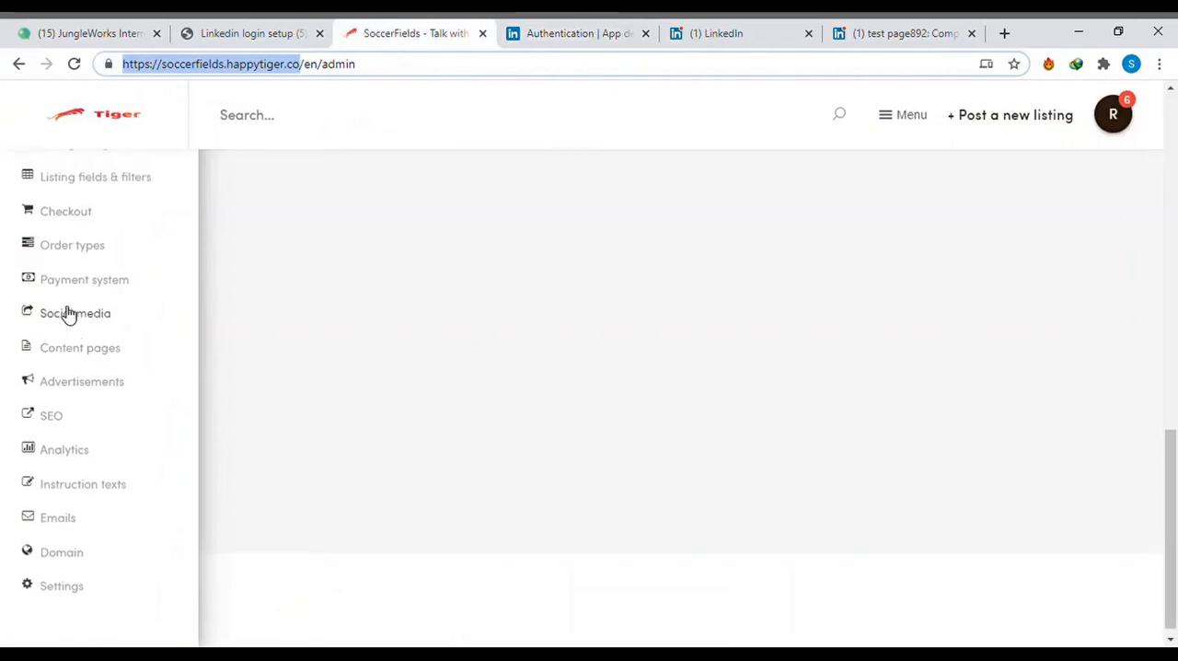
{"action": "left_click", "coordinate": [65, 322]}
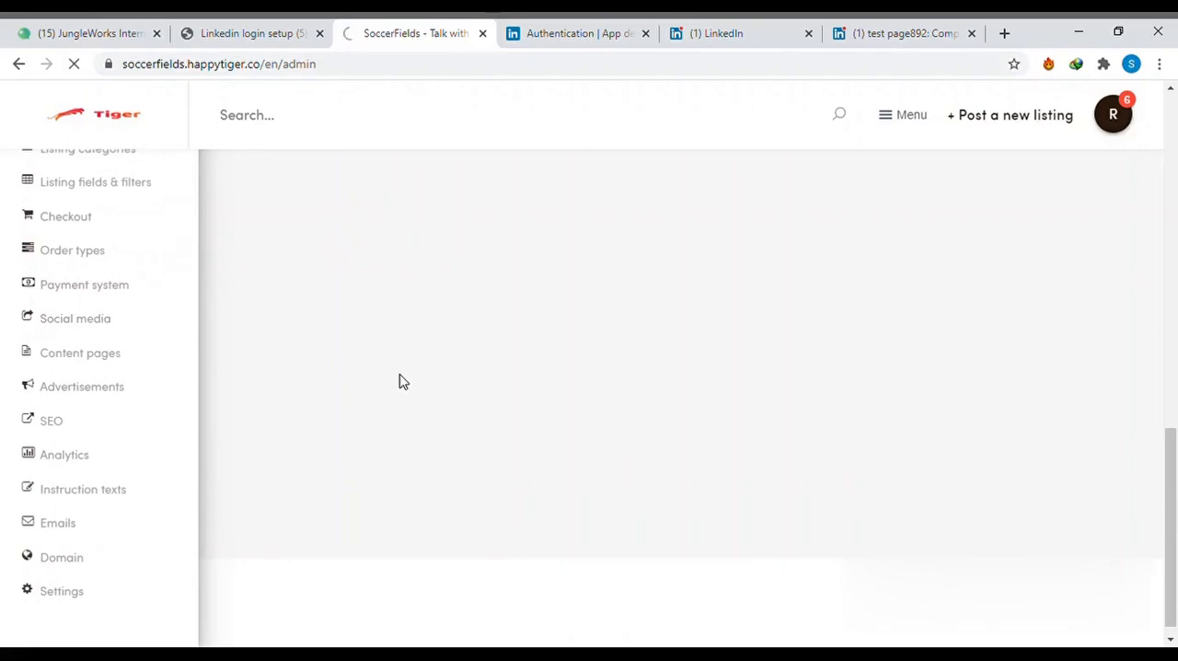
{"action": "scroll", "coordinate": [539, 415], "scroll_direction": "down", "scroll_amount": 7}
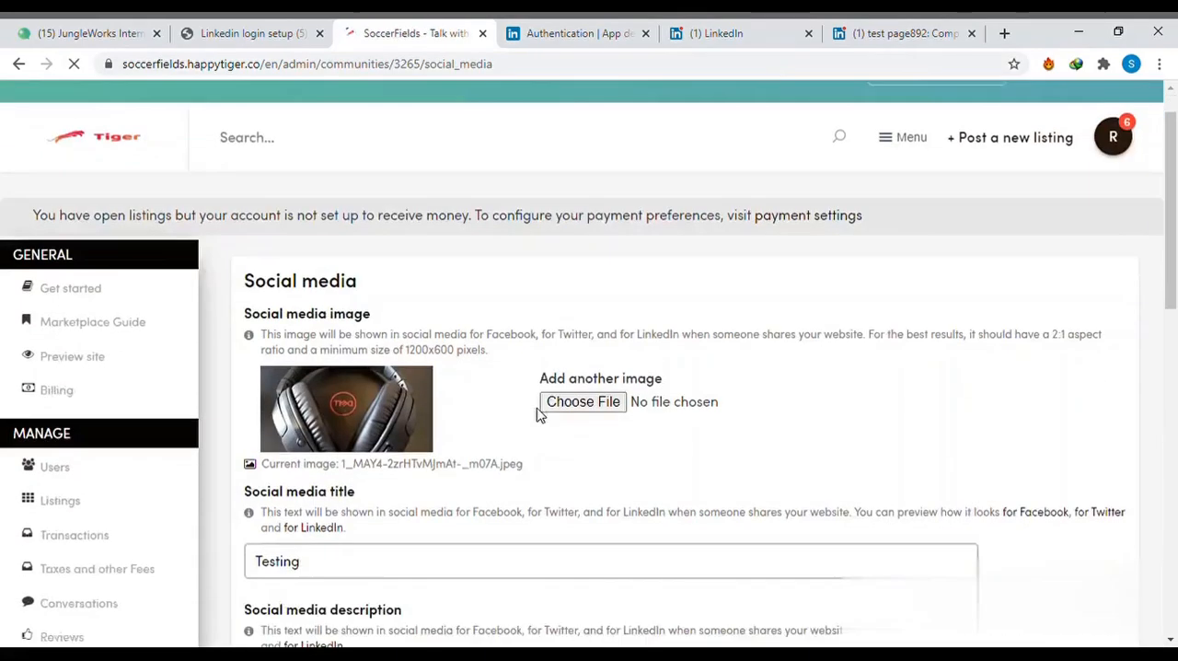
{"action": "scroll", "coordinate": [540, 415], "scroll_direction": "down", "scroll_amount": 4}
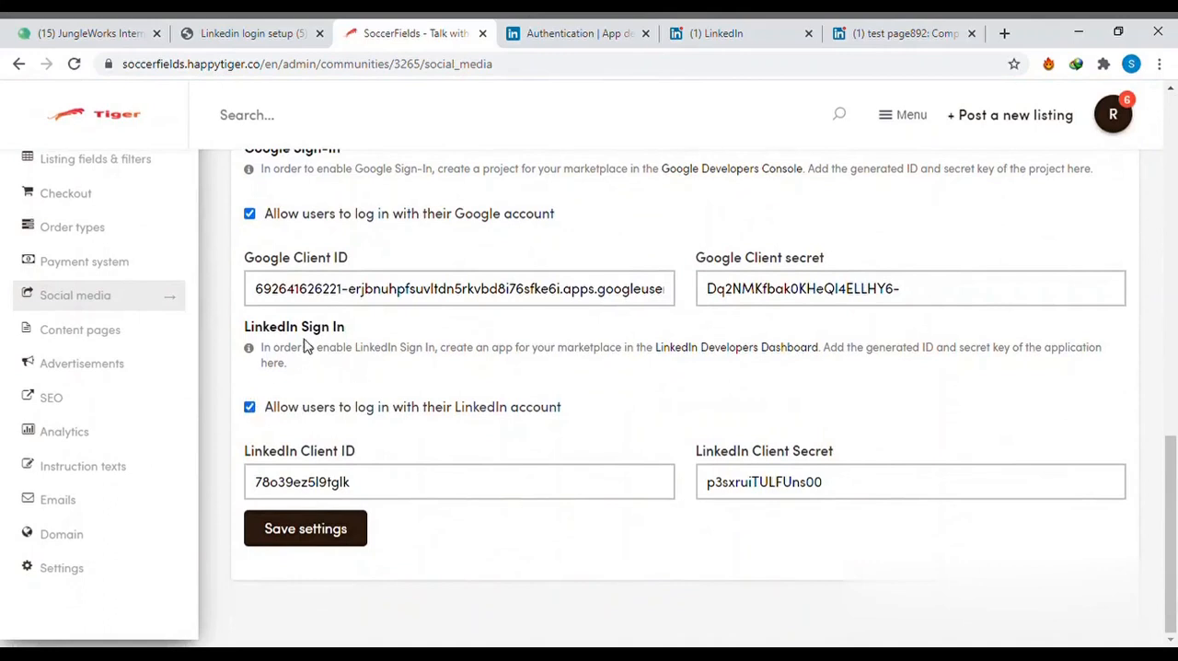
- Clear the existing LinkedIn Client ID and LinkedIn Client Secret values in the social media settings
{"action": "left_click", "coordinate": [406, 481]}
{"action": "key", "text": "ctrl+a"}
{"action": "key", "text": "BackSpace"}
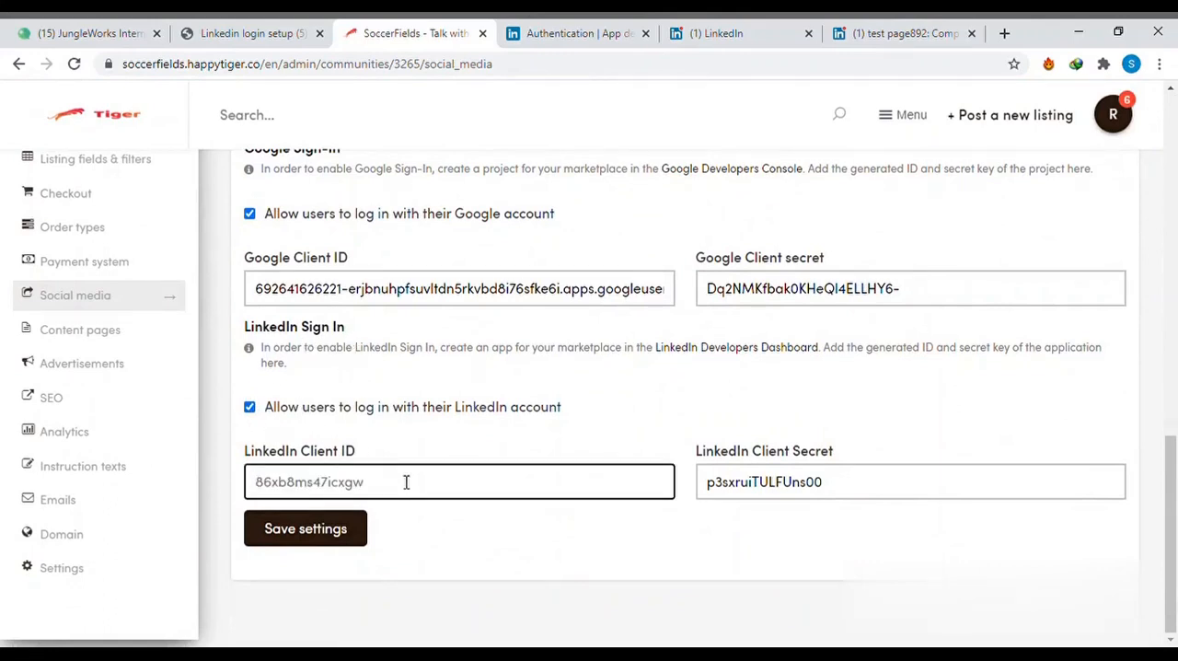
{"action": "left_click", "coordinate": [848, 484]}
{"action": "key", "text": "ctrl+a"}
{"action": "key", "text": "BackSpace"}
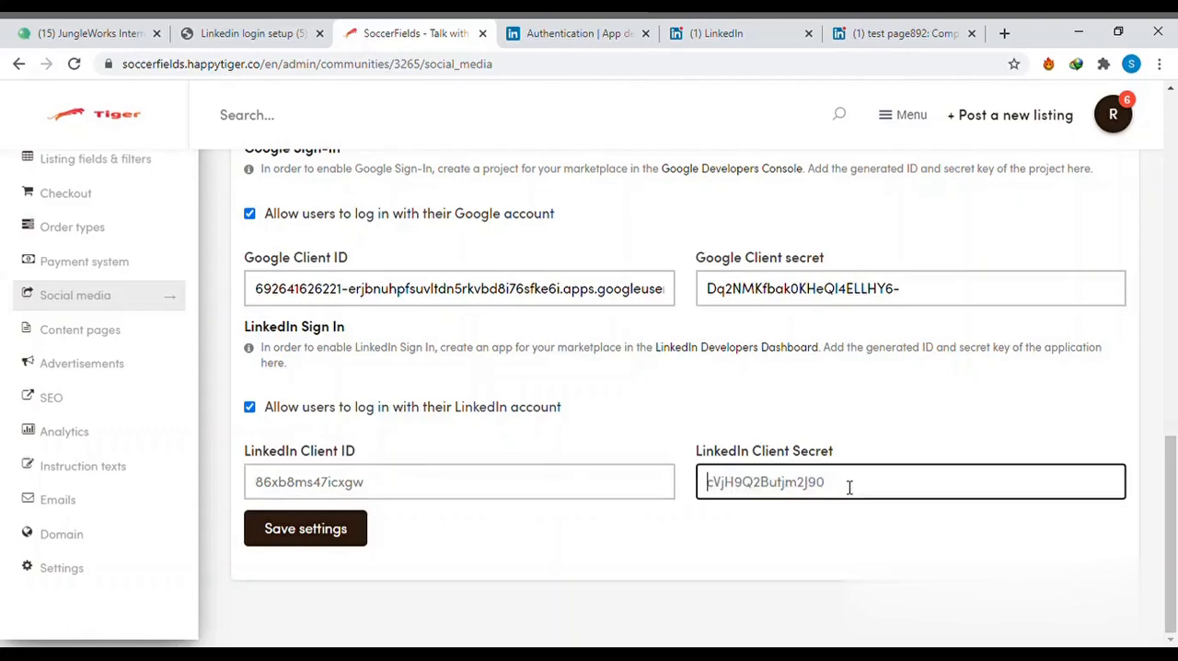
- Copy the client ID from the soccer field developer app into the marketplace's LinkedIn Client ID field
{"action": "left_click", "coordinate": [557, 33]}
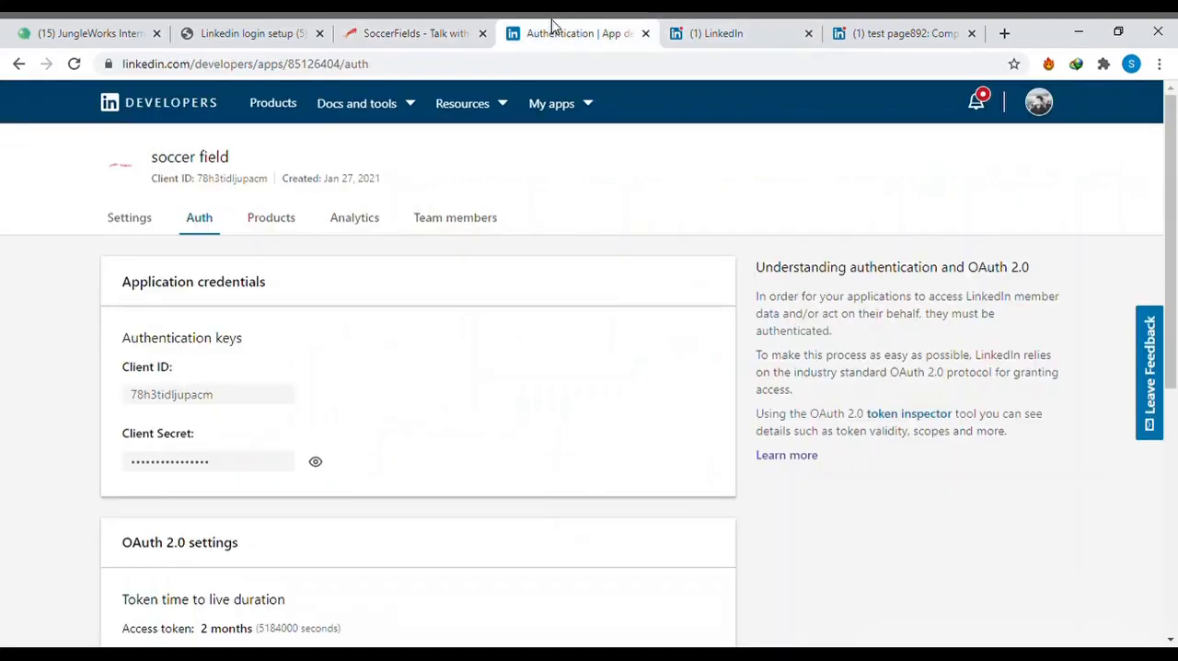
{"action": "left_click", "coordinate": [262, 397]}
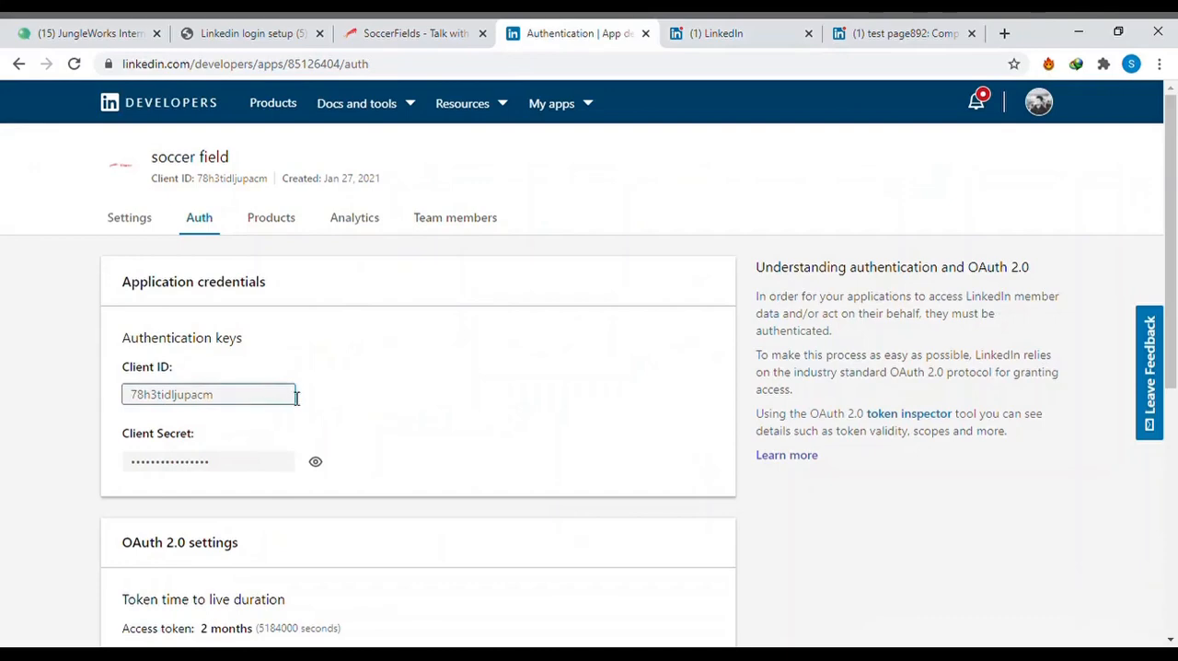
{"action": "double_click", "coordinate": [227, 403]}
{"action": "key", "text": "ctrl+c"}
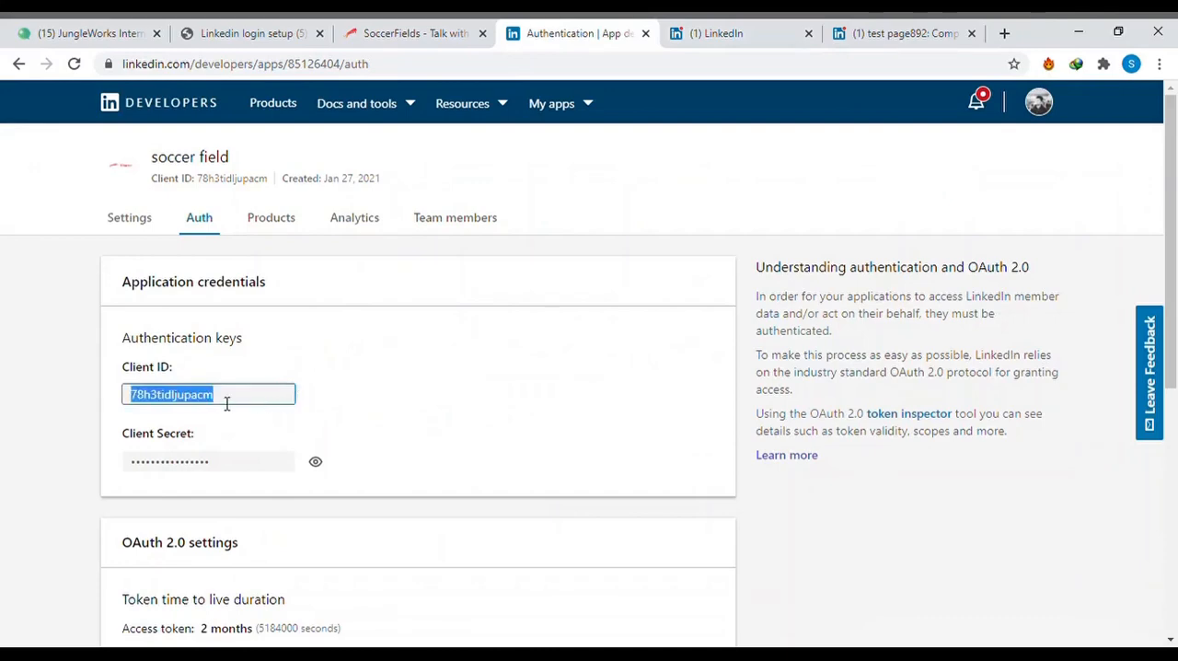
{"action": "left_click", "coordinate": [408, 34]}
{"action": "left_click", "coordinate": [472, 494]}
{"action": "key", "text": "ctrl+v"}
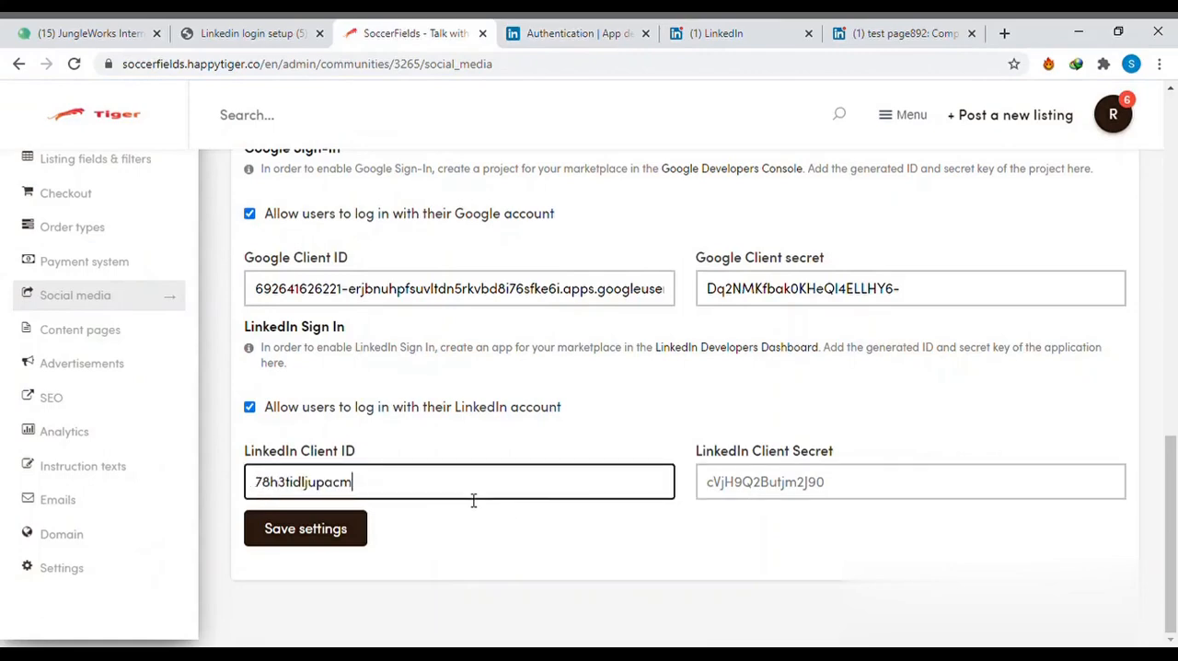
- Try to copy the developer app's masked client secret into the LinkedIn Client Secret field, and undo the paste
{"action": "left_click", "coordinate": [578, 34]}
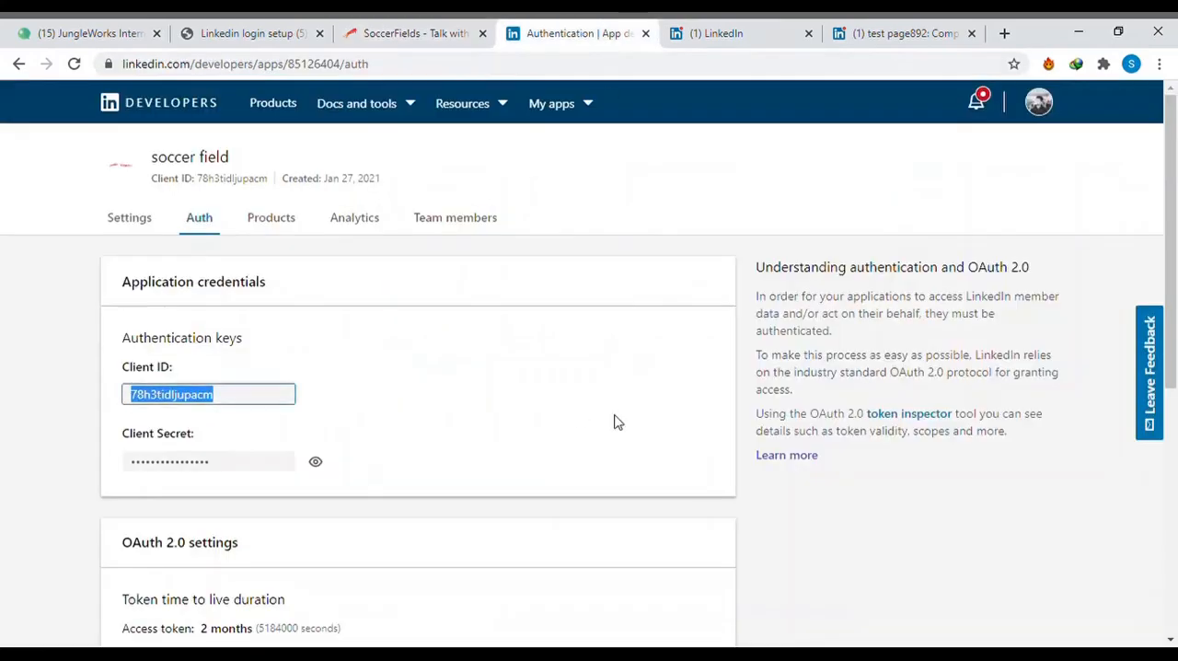
{"action": "left_click", "coordinate": [279, 469]}
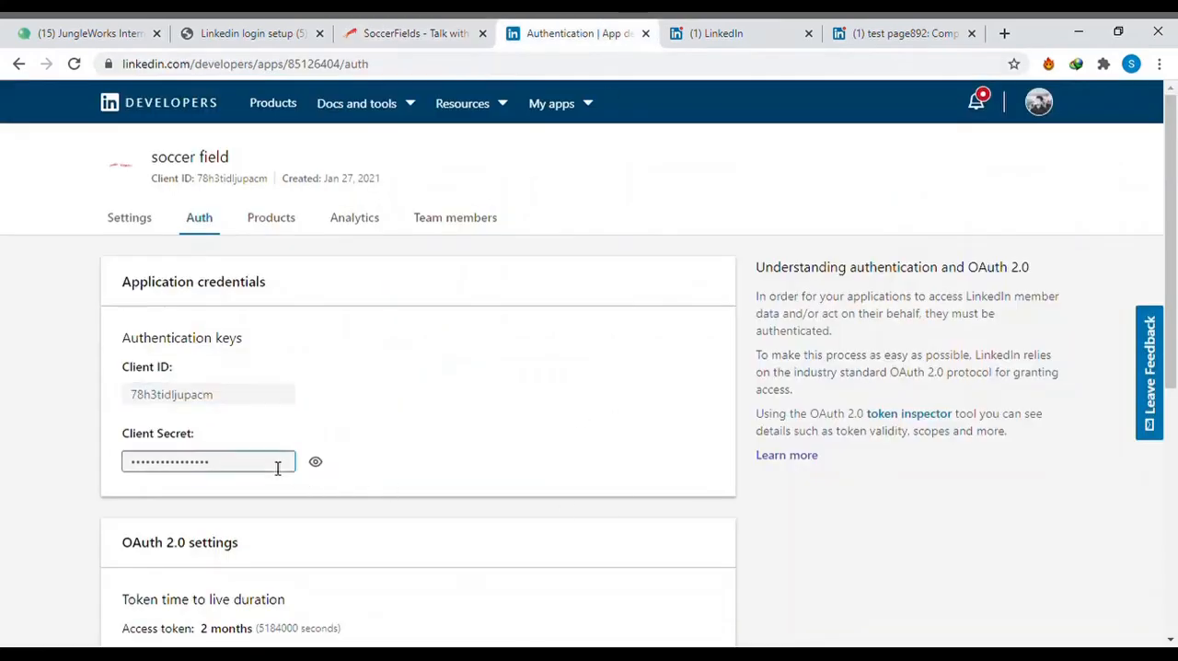
{"action": "left_click", "coordinate": [319, 466]}
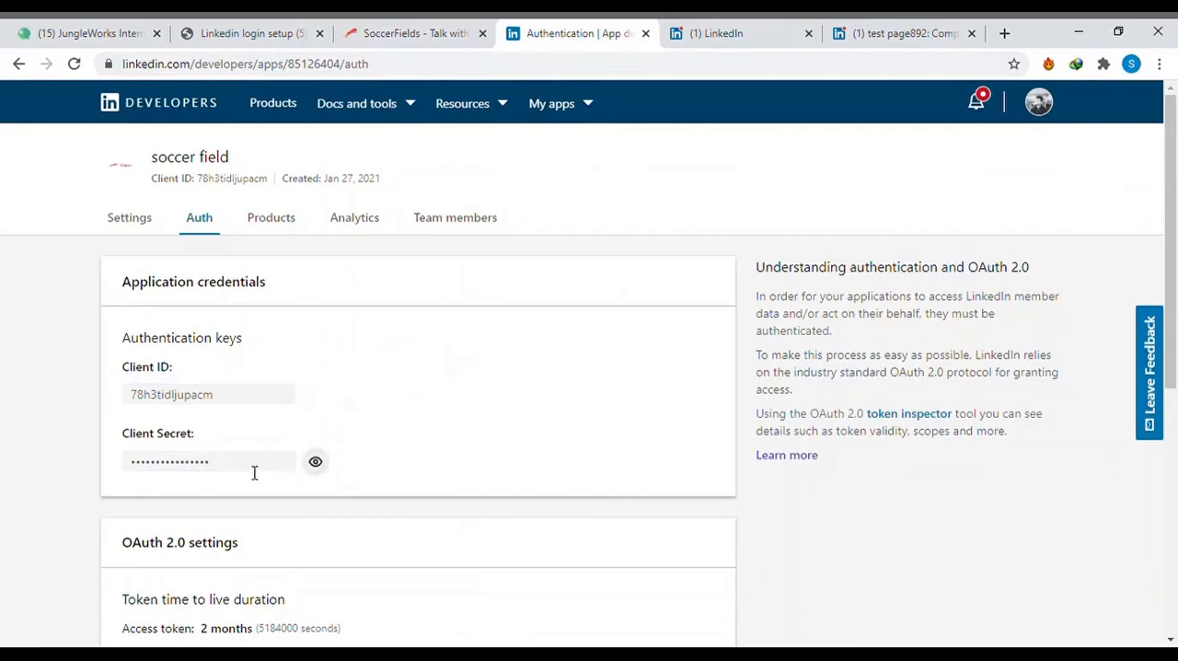
{"action": "left_click", "coordinate": [254, 473]}
{"action": "key", "text": "ctrl+a"}
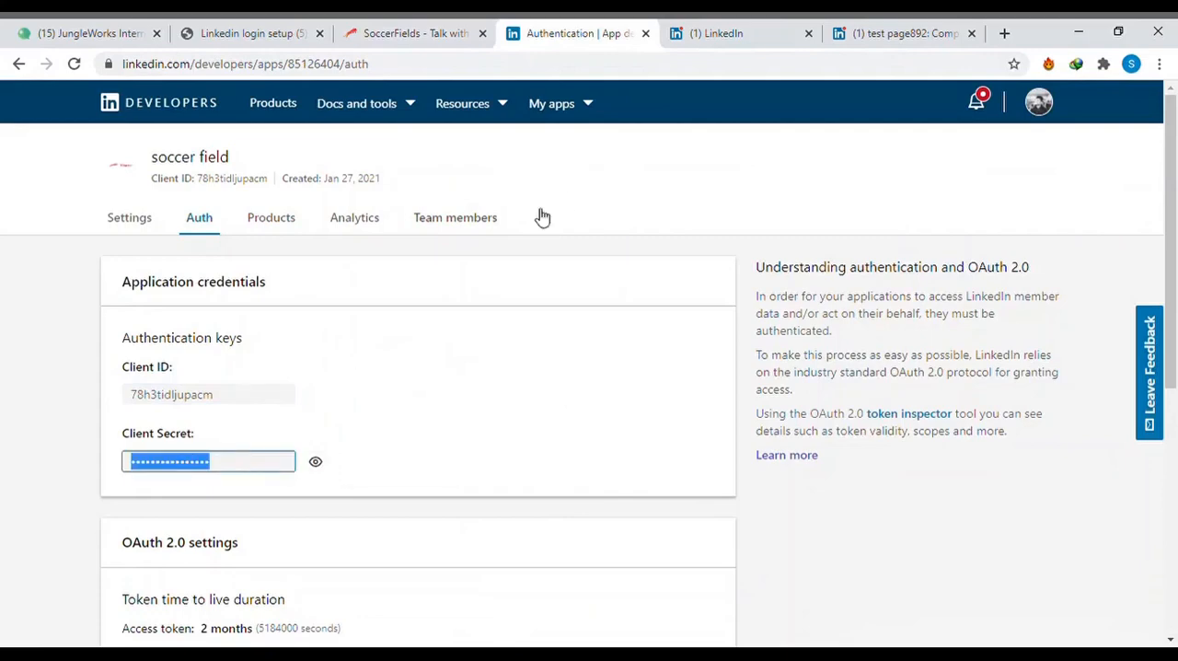
{"action": "left_click", "coordinate": [398, 30]}
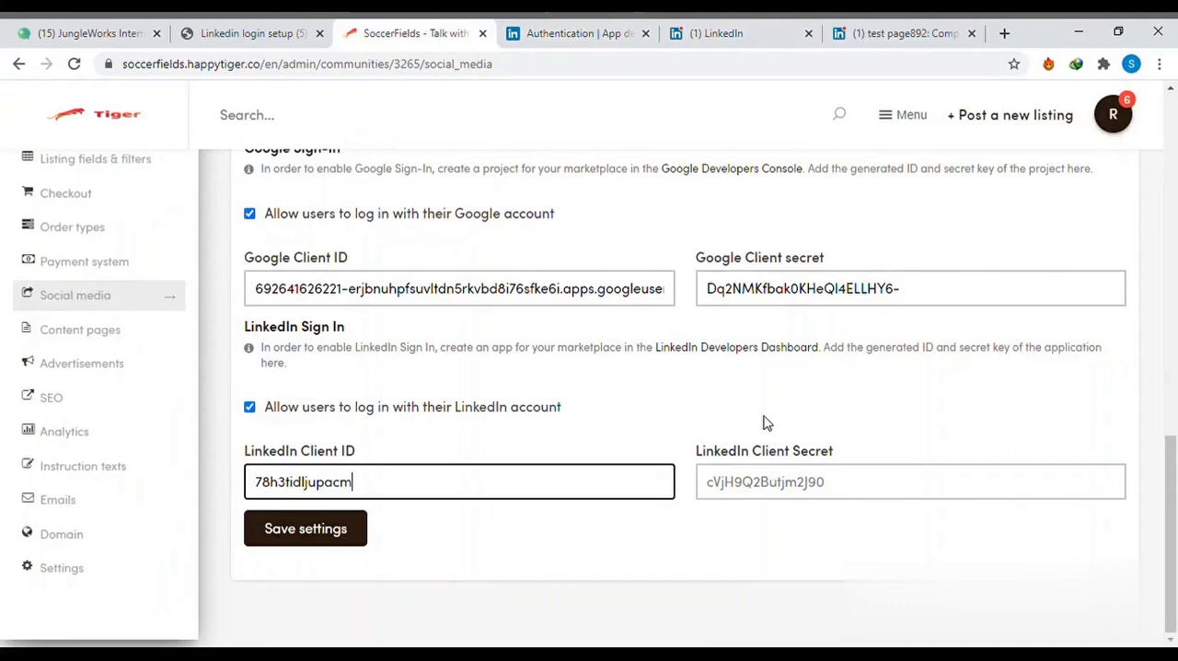
{"action": "left_click", "coordinate": [807, 500]}
{"action": "key", "text": "ctrl+v"}
{"action": "key", "text": "ctrl+z"}
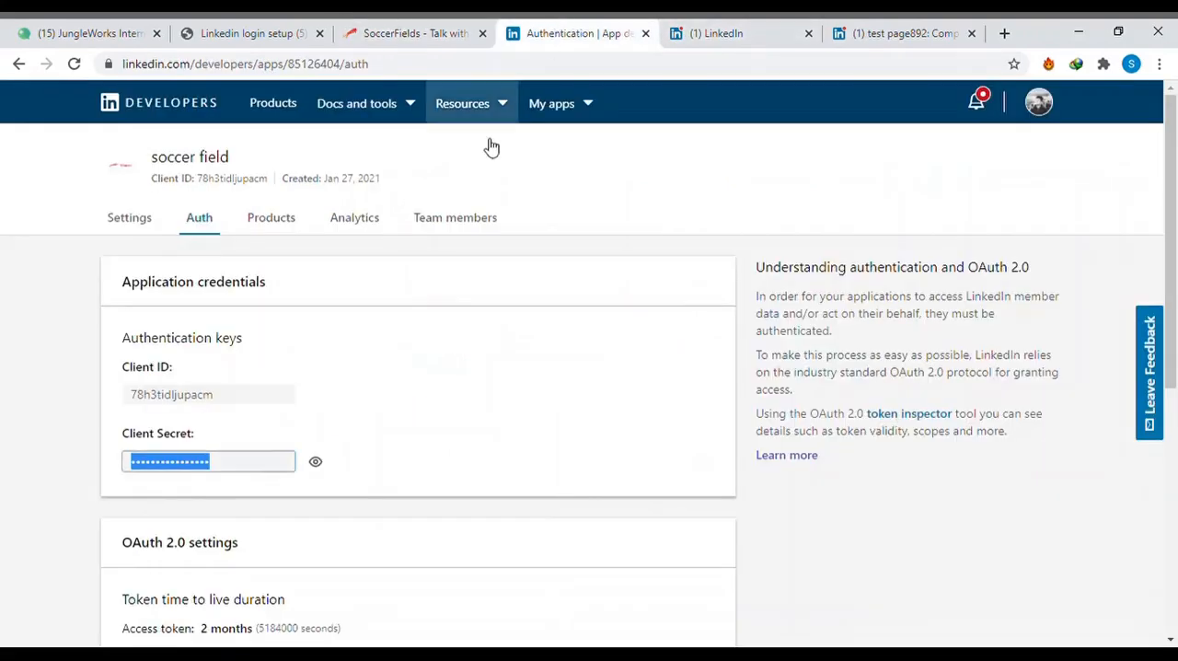
- Reveal the developer app's client secret, paste it into the marketplace's LinkedIn Client Secret field and save the social media settings
{"action": "left_click", "coordinate": [567, 32]}
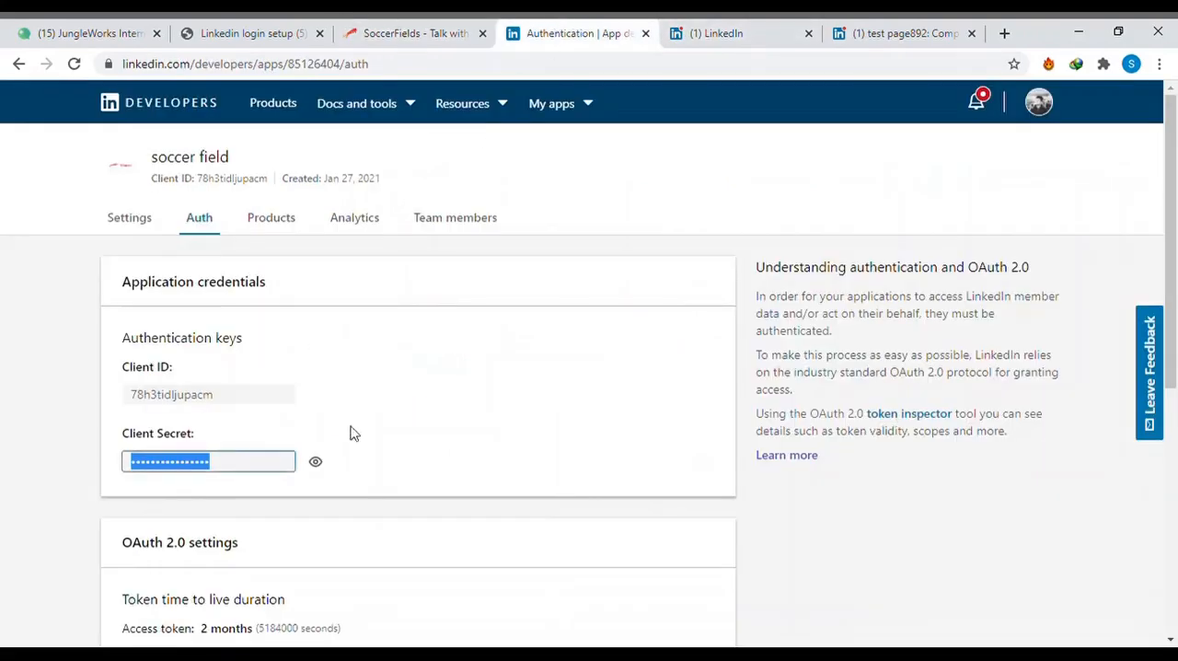
{"action": "left_click", "coordinate": [315, 462]}
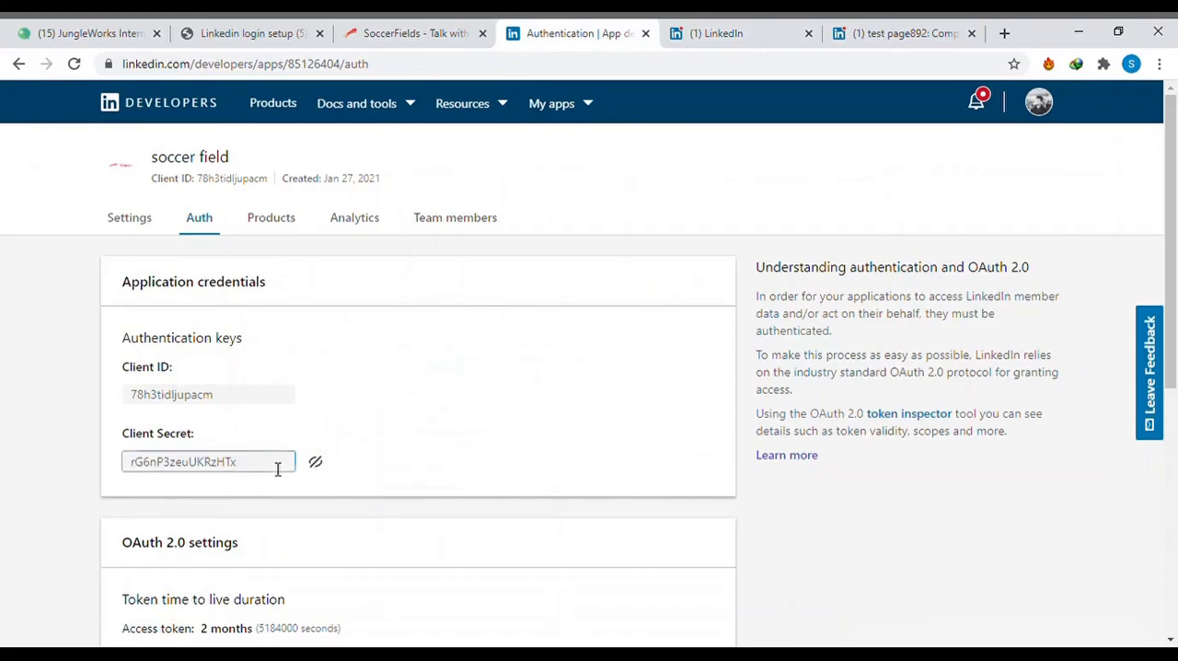
{"action": "key", "text": "ctrl+a"}
{"action": "left_click", "coordinate": [277, 470]}
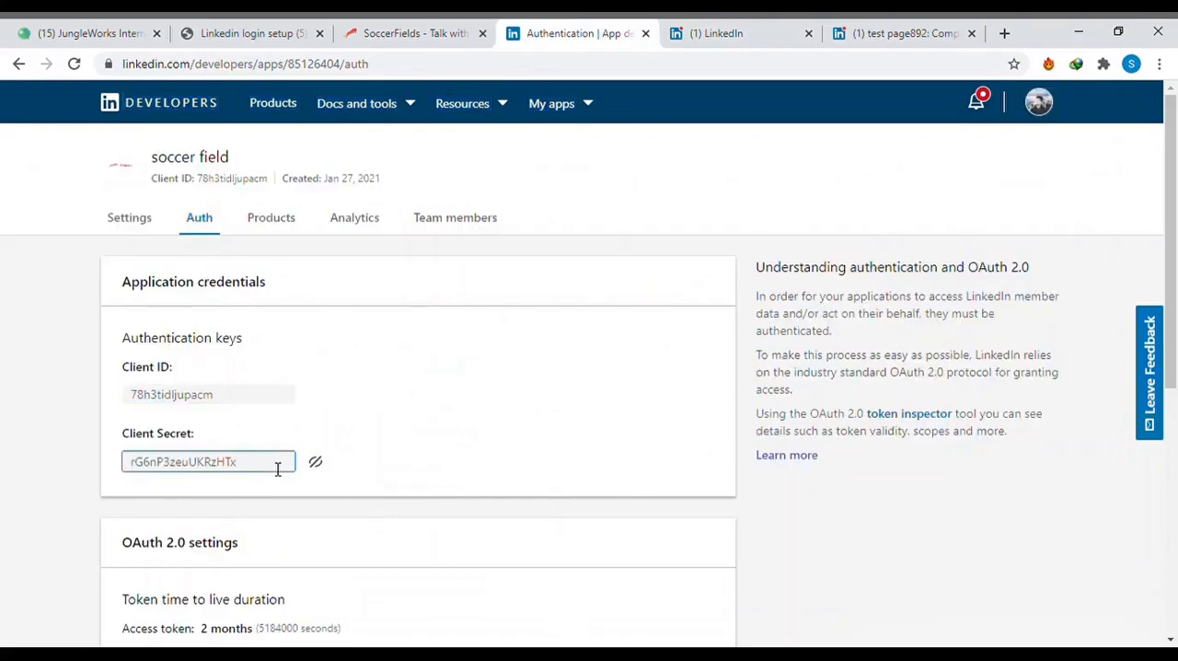
{"action": "key", "text": "ctrl+a"}
{"action": "left_click", "coordinate": [260, 469]}
{"action": "key", "text": "ctrl+a"}
{"action": "key", "text": "ctrl+c"}
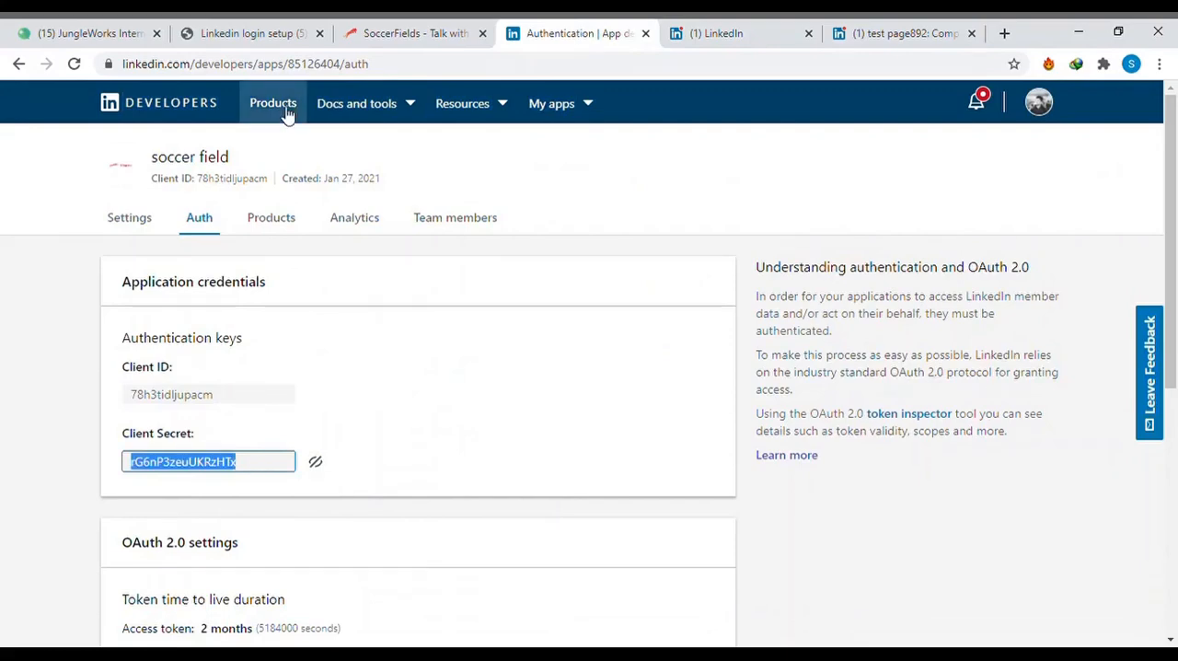
{"action": "left_click", "coordinate": [395, 33]}
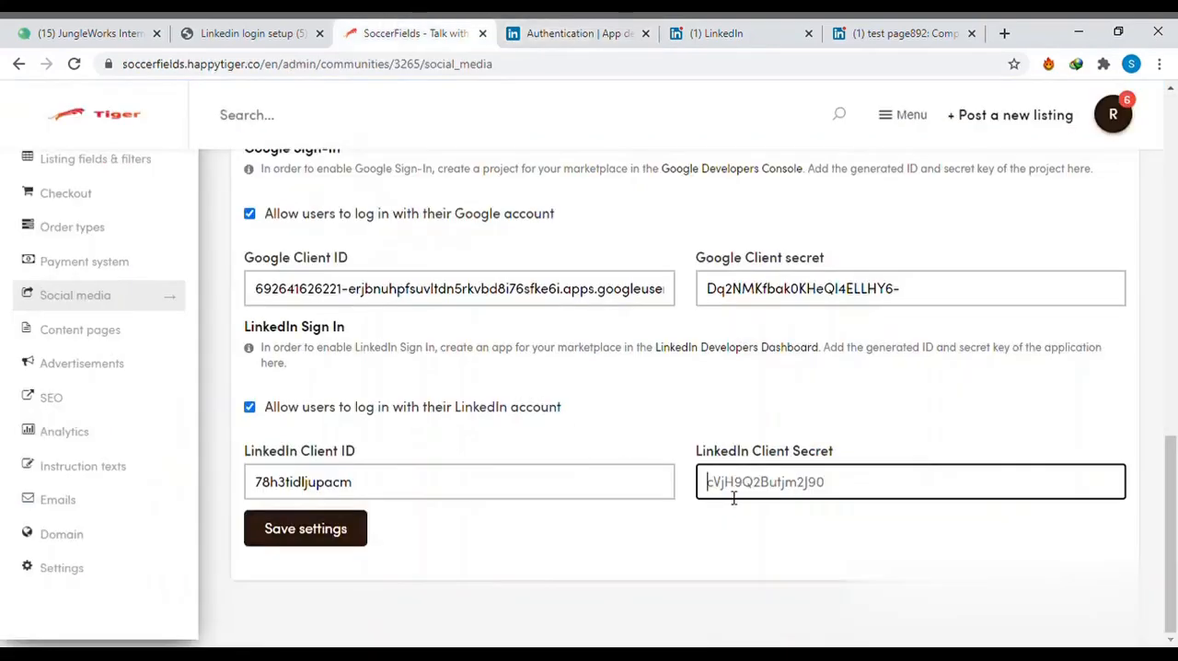
{"action": "key", "text": "ctrl+a"}
{"action": "key", "text": "ctrl+v"}
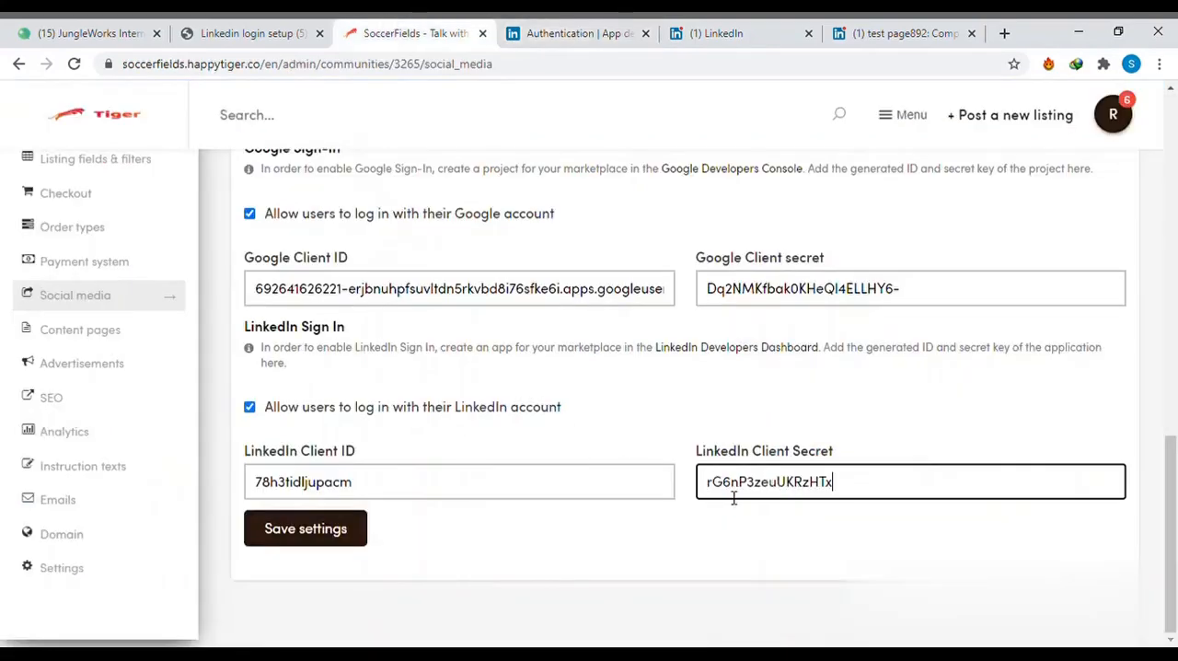
{"action": "left_click", "coordinate": [334, 546]}
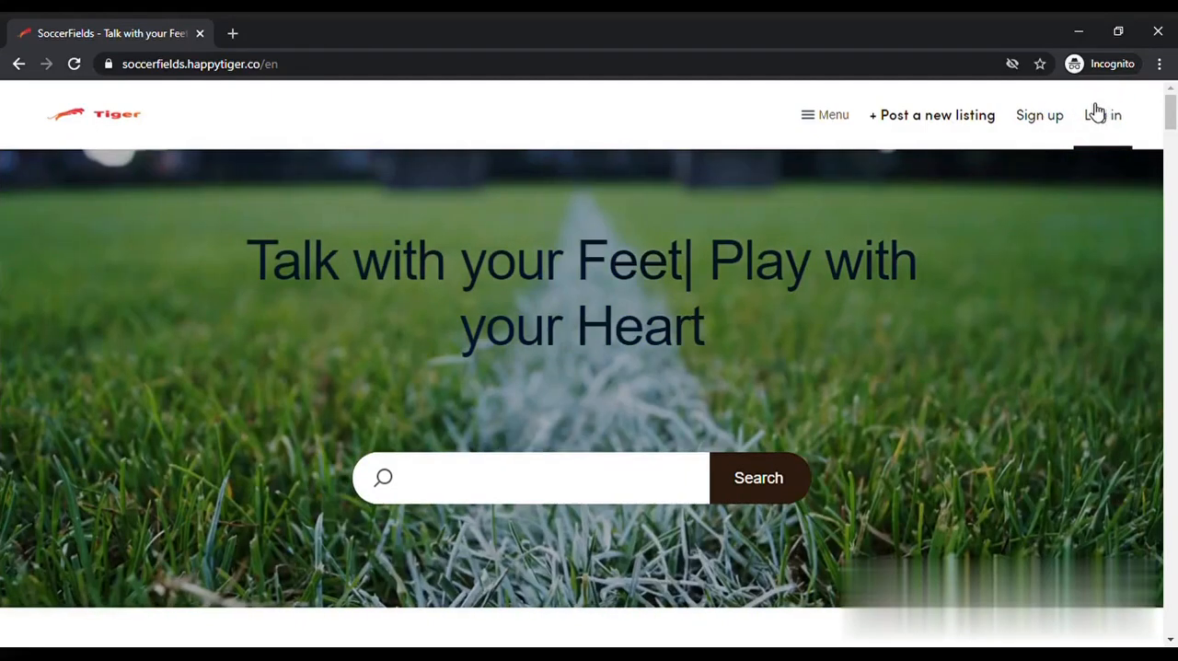
- Log in to SoccerFields with LinkedIn in the incognito window and dismiss the tour greeting
{"action": "left_click", "coordinate": [1102, 114]}
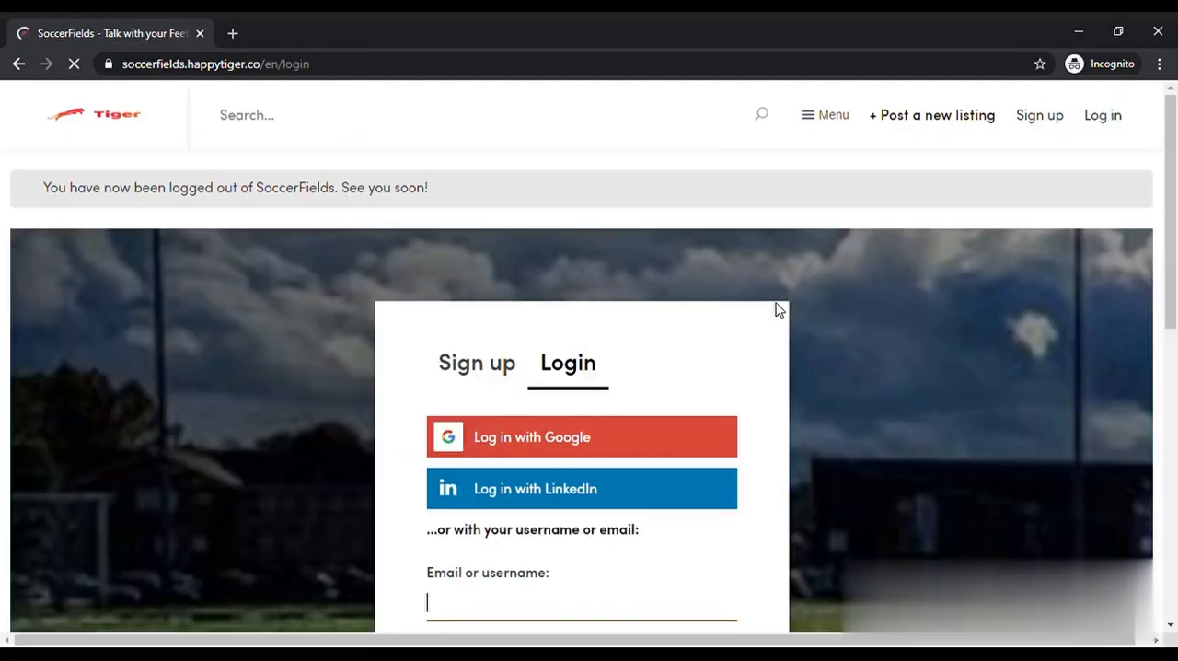
{"action": "left_click", "coordinate": [516, 502]}
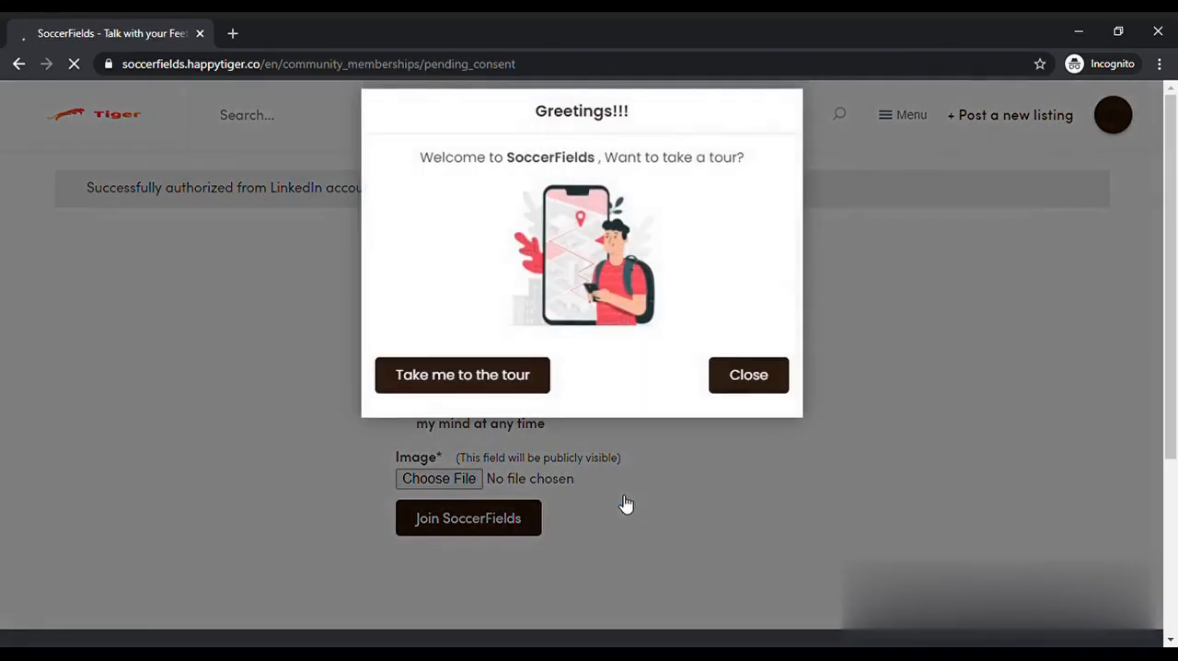
{"action": "left_click", "coordinate": [753, 377]}
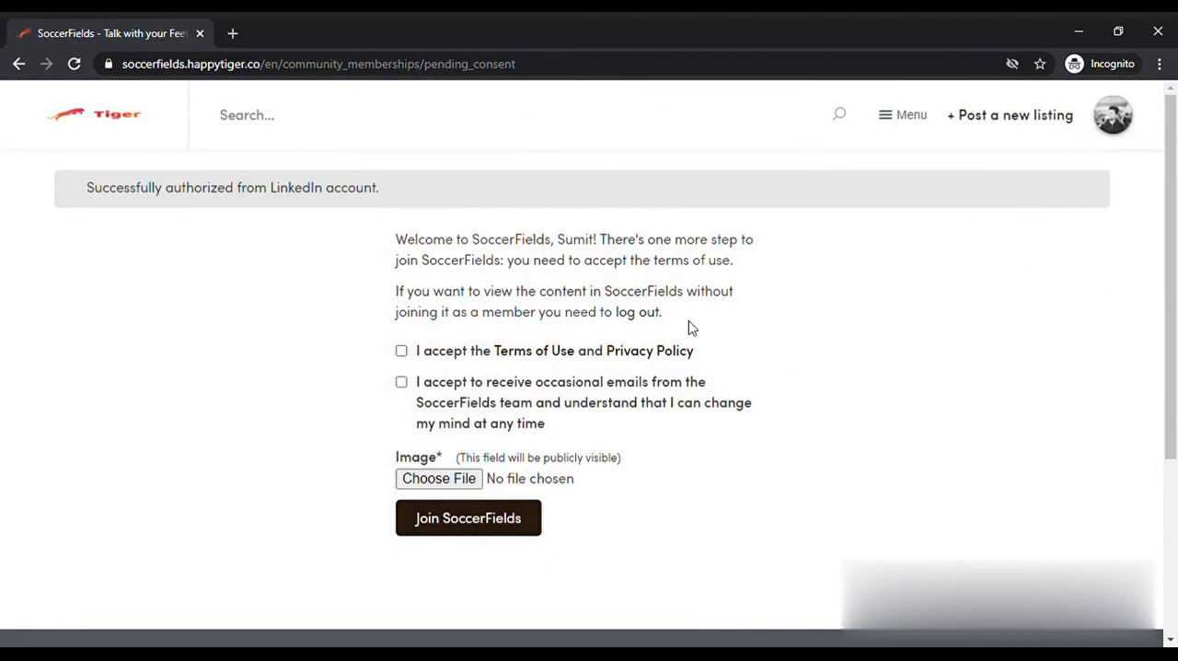
- Accept the Terms of Use and Privacy Policy on the SoccerFields membership consent form
{"action": "left_click", "coordinate": [402, 353]}
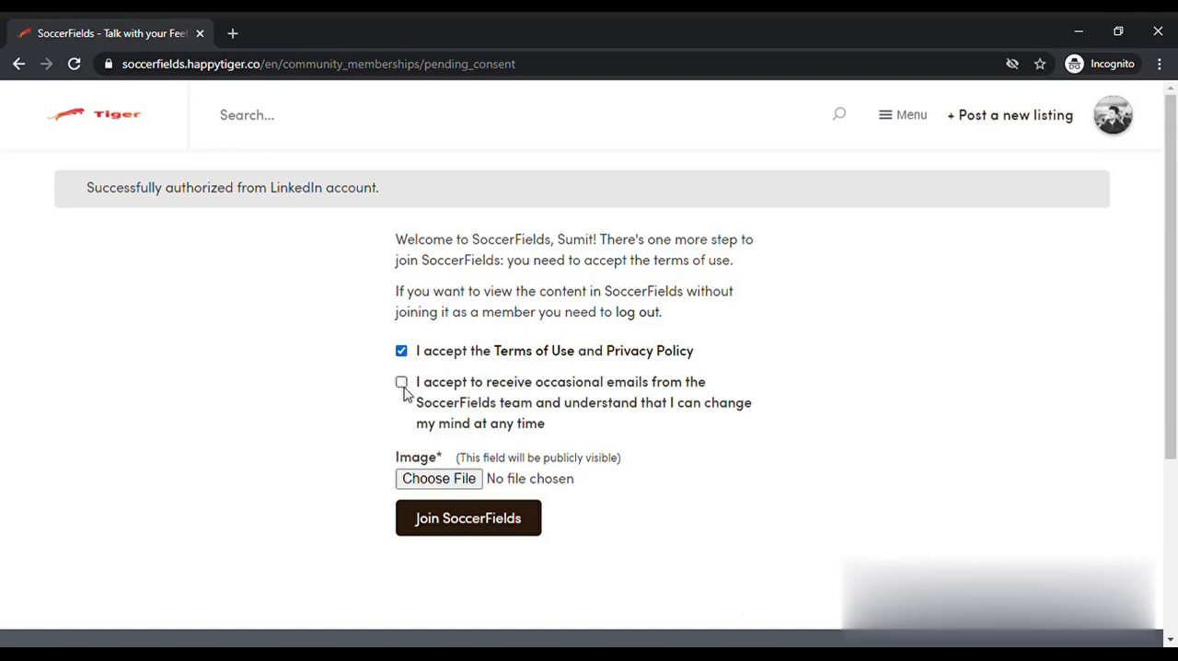